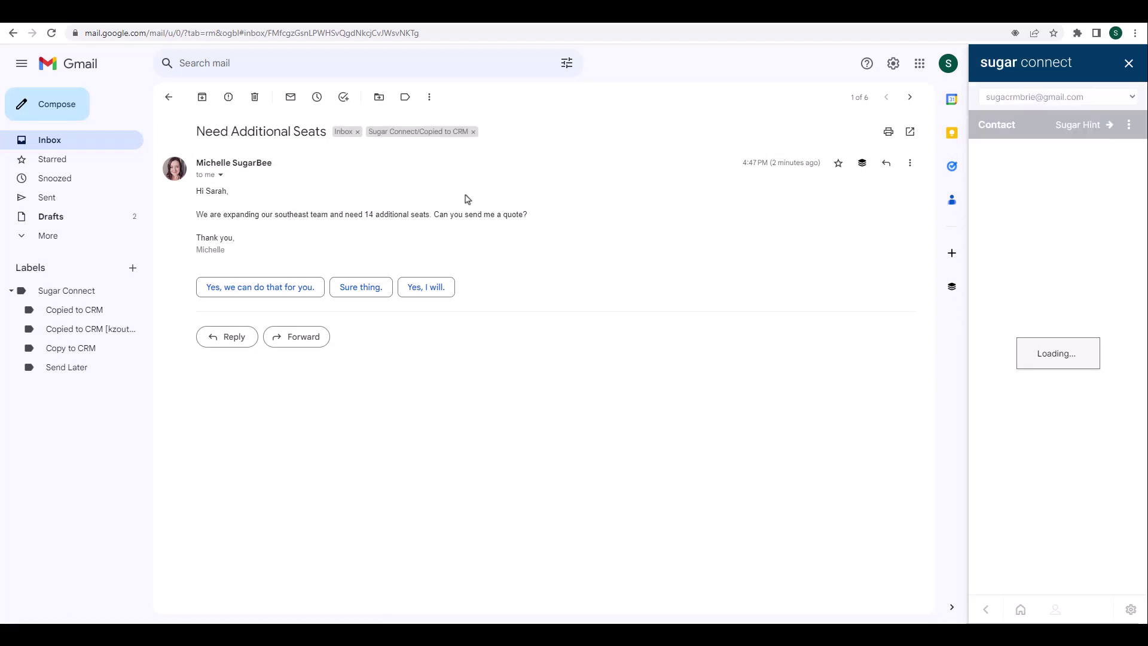
Quick-archive the Need Additional Seats email to Sugar from the message header.
left_click(862, 163)
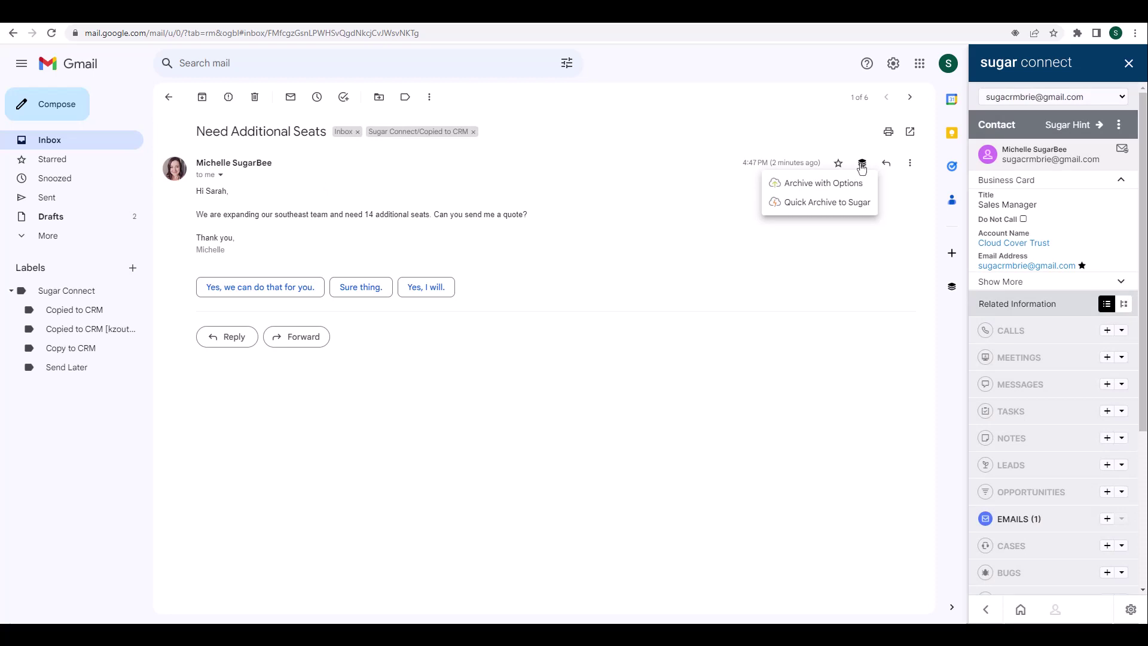
left_click(853, 202)
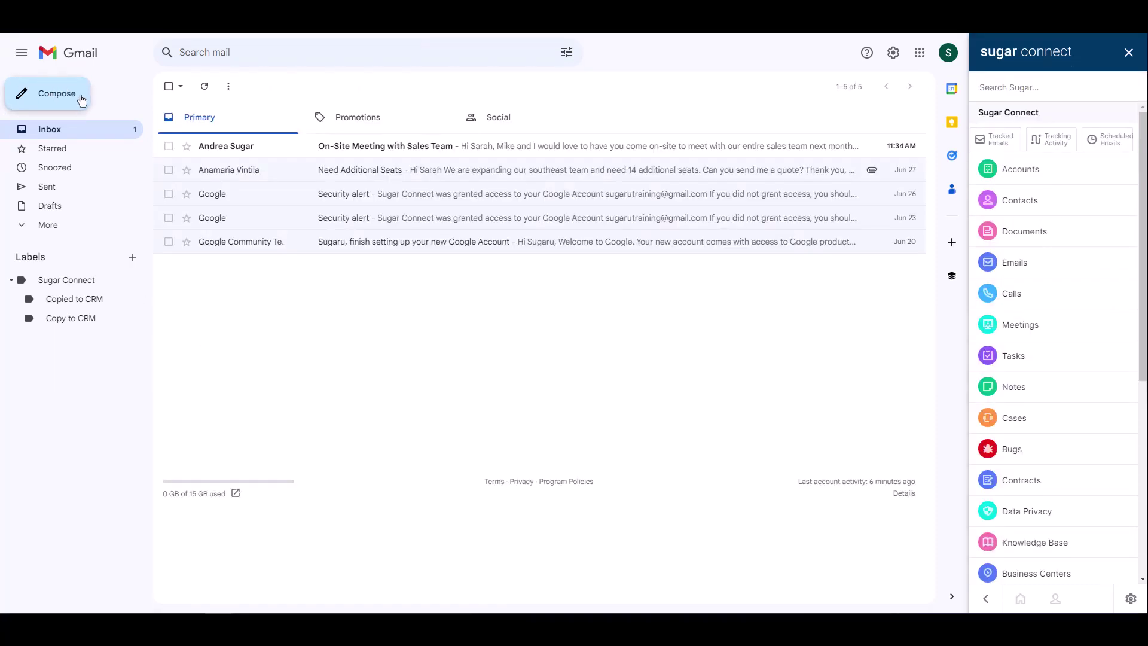
Compose an email to the lead with subject 'checking in' and the pasted call-scheduling body.
left_click(82, 99)
type("l")
left_click(597, 305)
left_click(585, 318)
type("checking in")
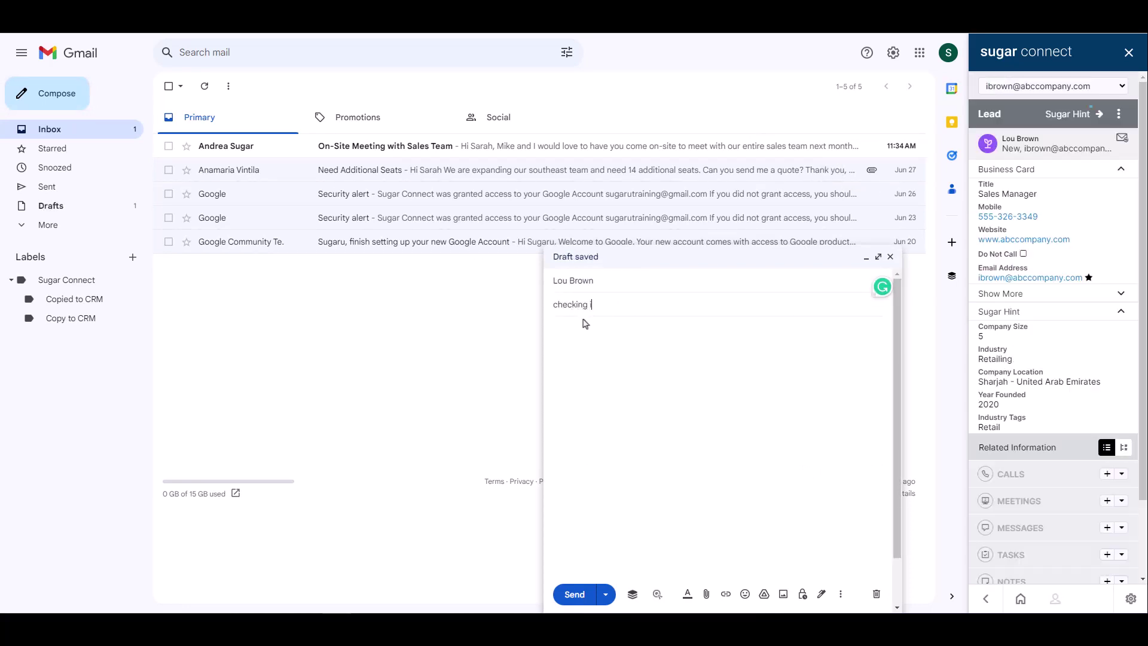
left_click(590, 328)
type("Hi Lou  Wanted to touch base with you and see if we could schedule a call for next week.  Let me know what dates might work for you.  Thank you, Sarah Smith")
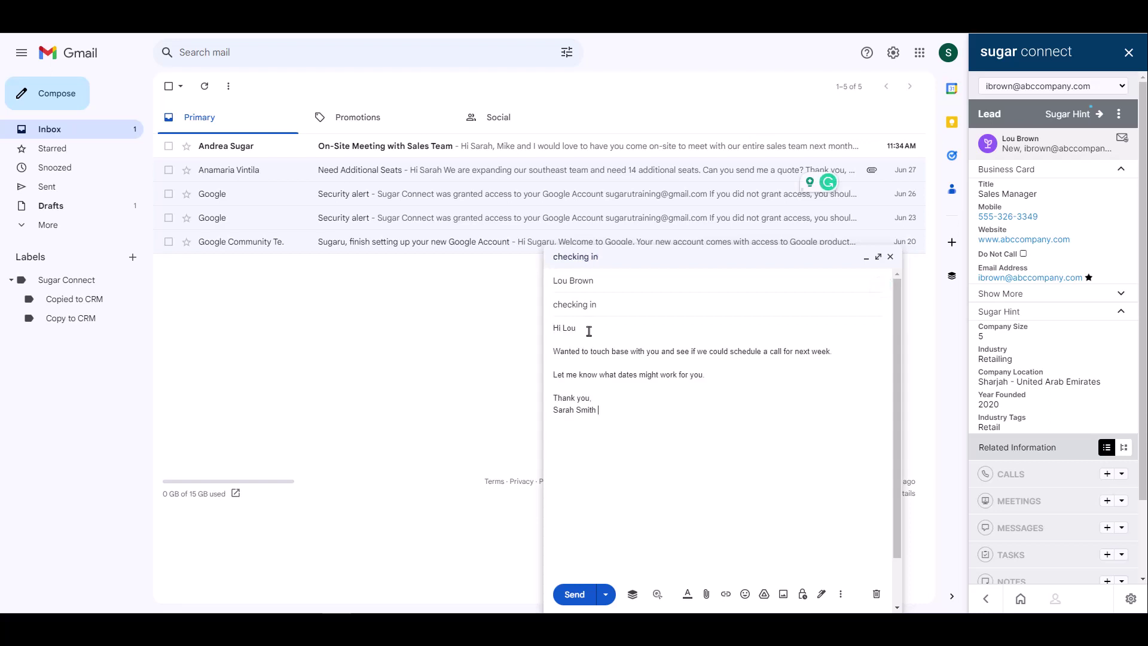
Toggle Quick Archive to Sugar on and then back off for this draft.
left_click(633, 594)
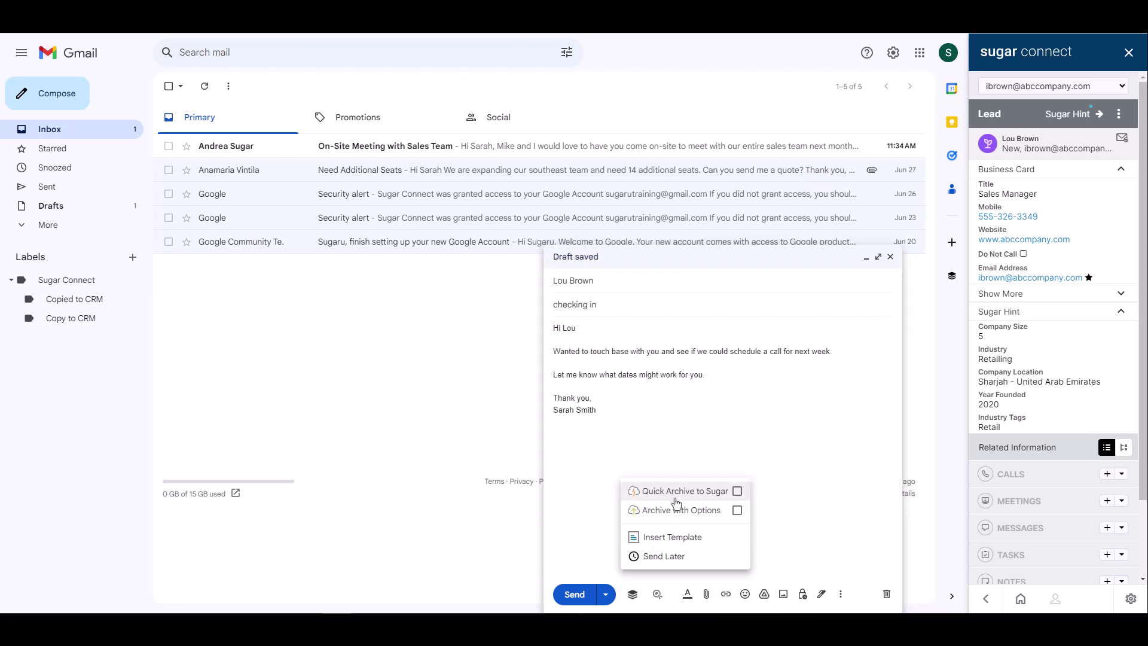
left_click(735, 492)
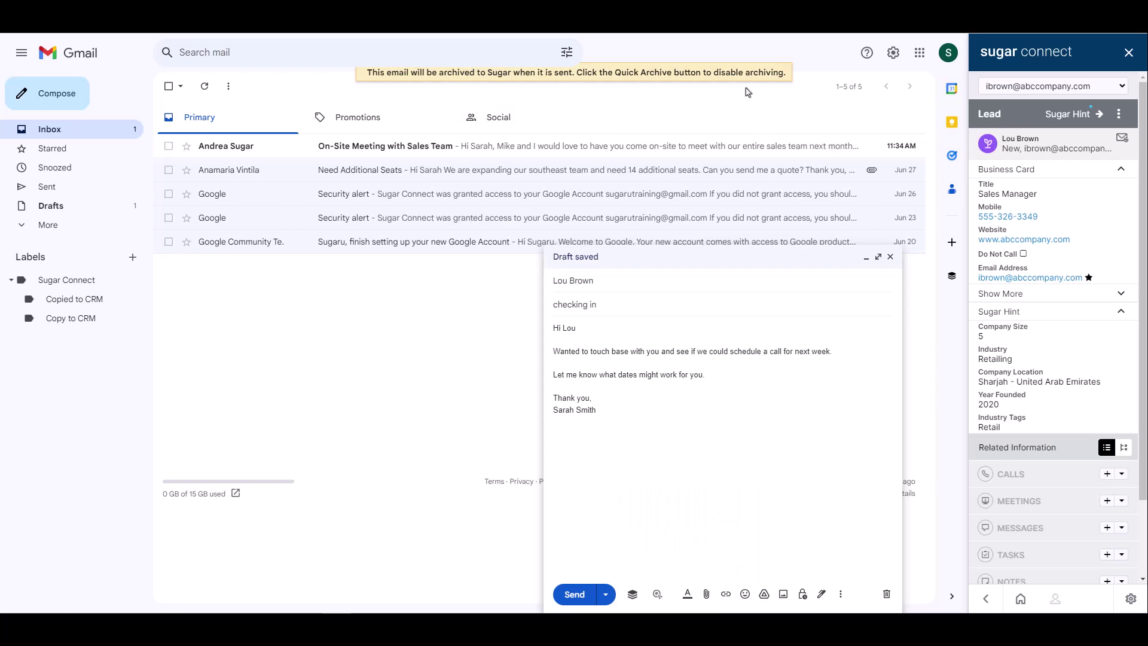
left_click(634, 596)
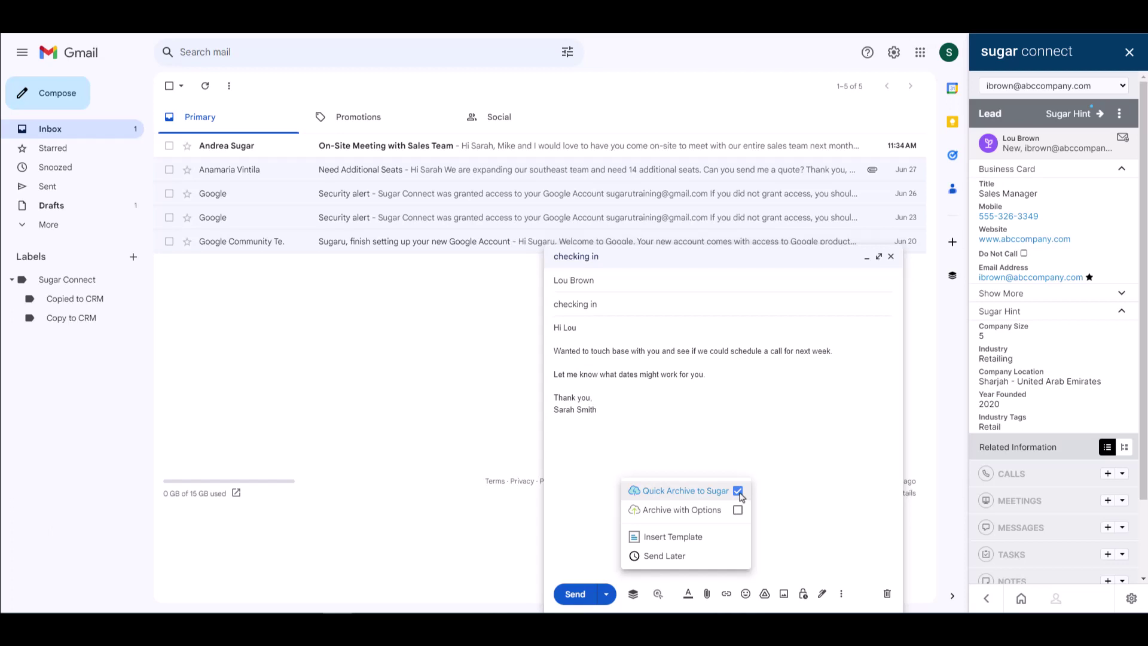
left_click(738, 492)
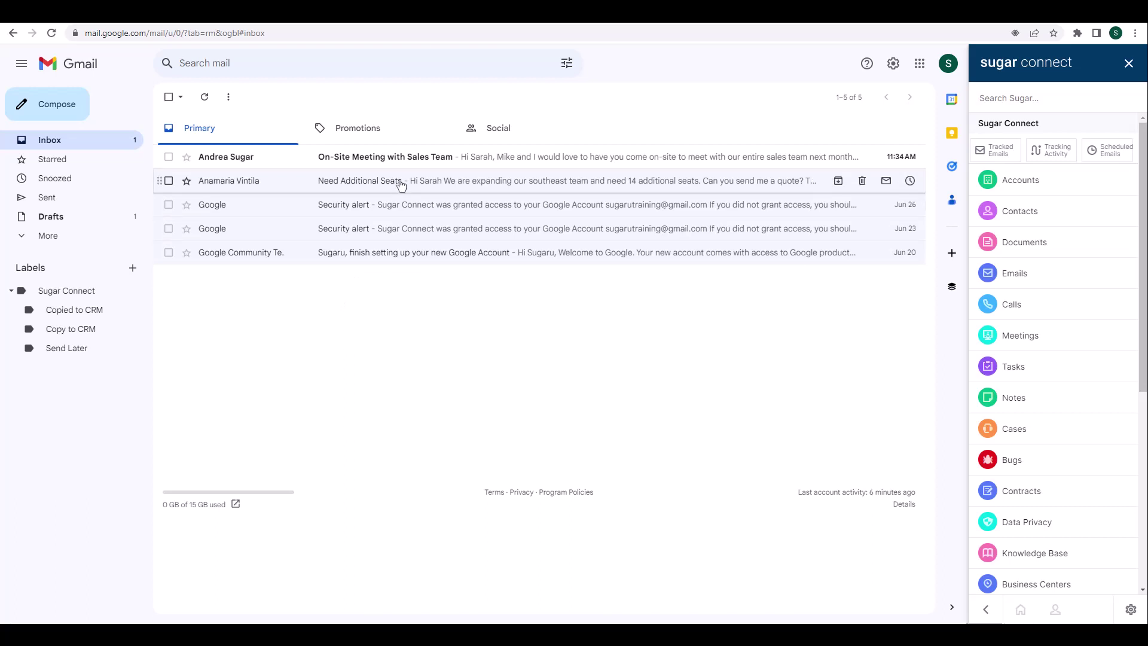
Archive the On-Site Meeting email with options, relating it to Cloud Cover Trust and the sender's contact.
left_click(412, 160)
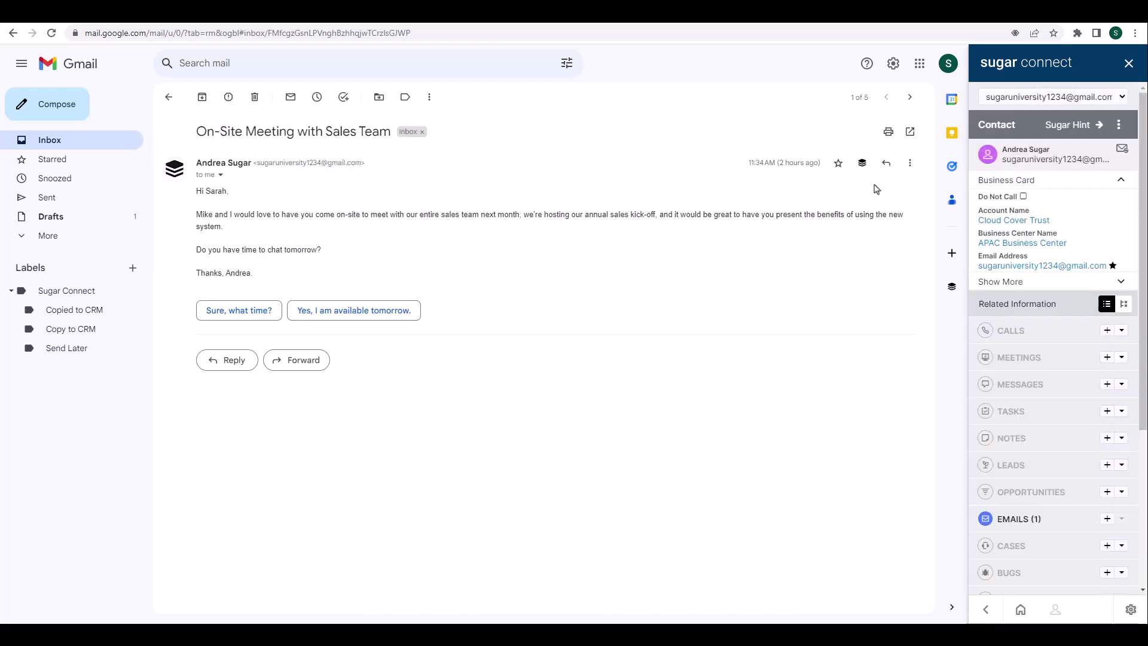
left_click(863, 165)
left_click(853, 184)
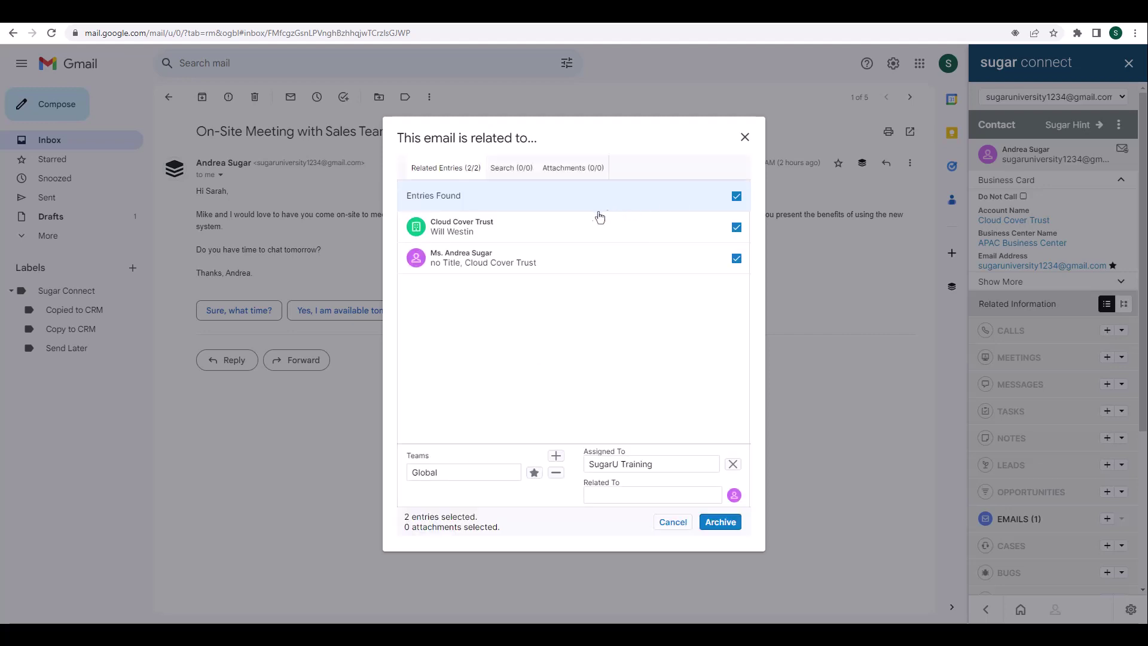
left_click(737, 196)
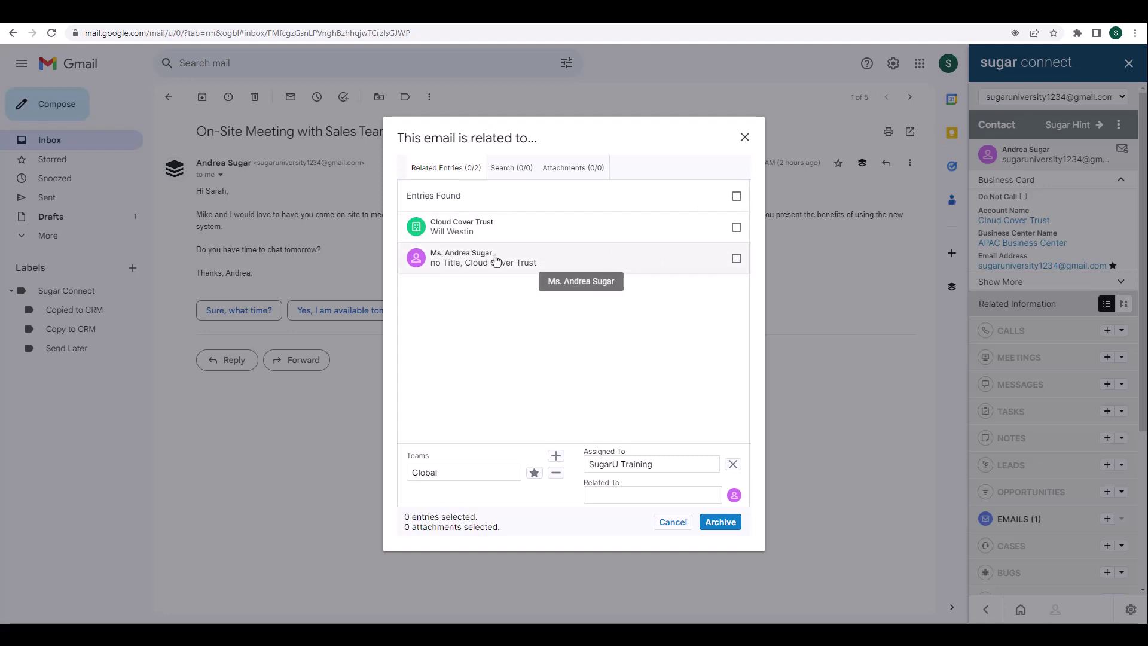
left_click(737, 227)
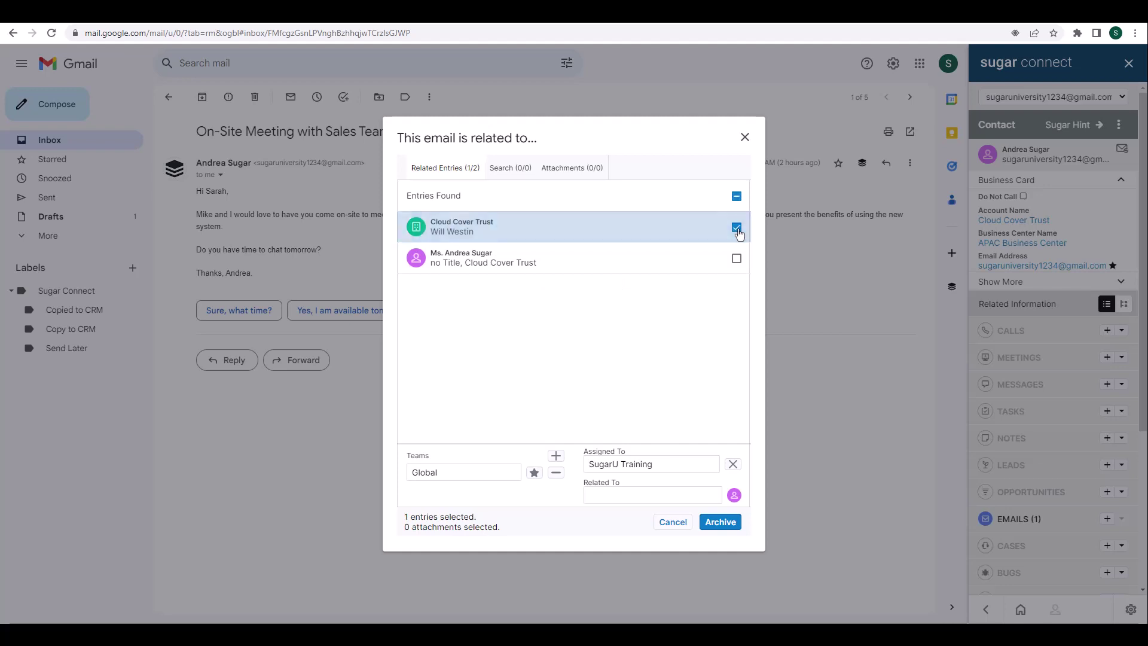
left_click(737, 259)
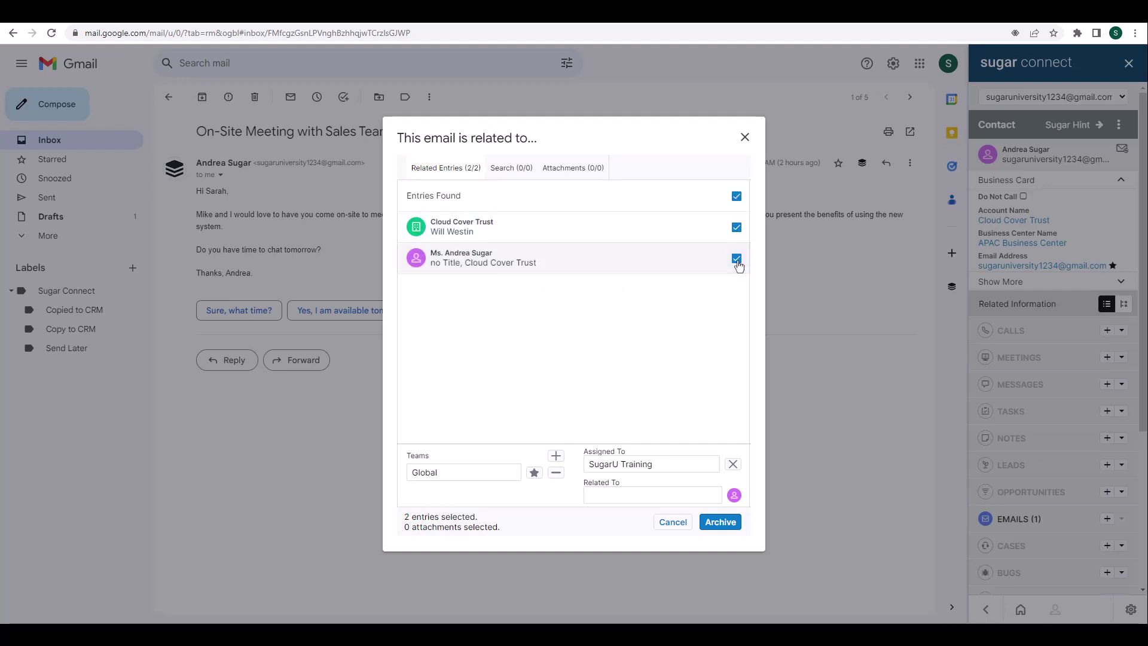
Review the Search and Attachments tabs, then archive the email with the chosen relations.
left_click(519, 169)
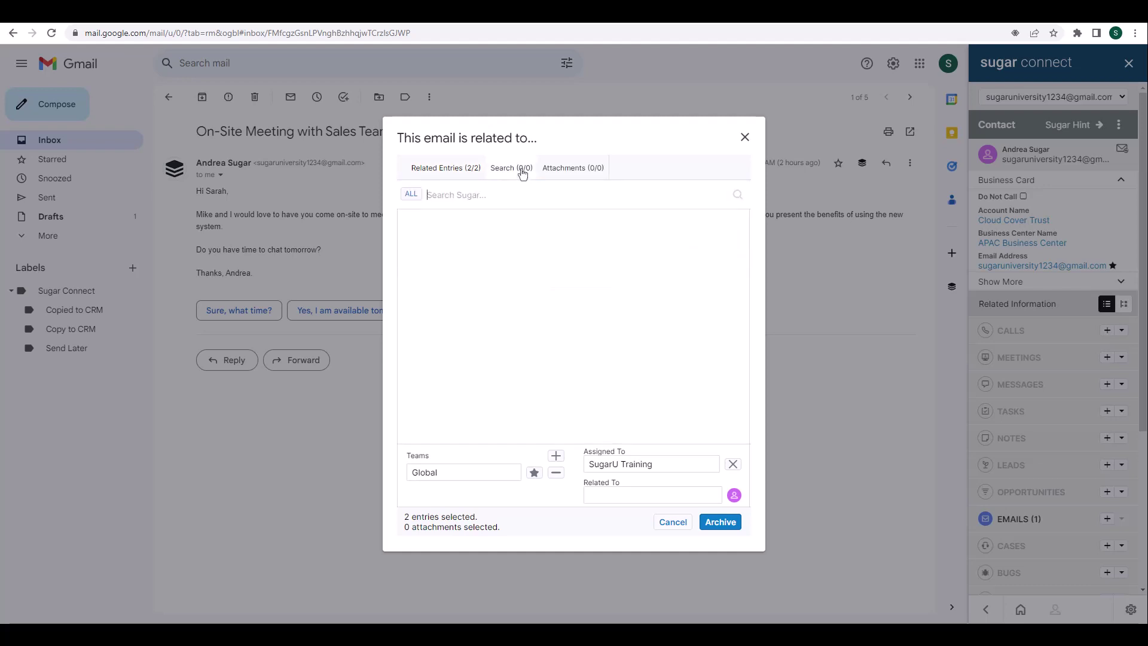
left_click(472, 195)
left_click(559, 172)
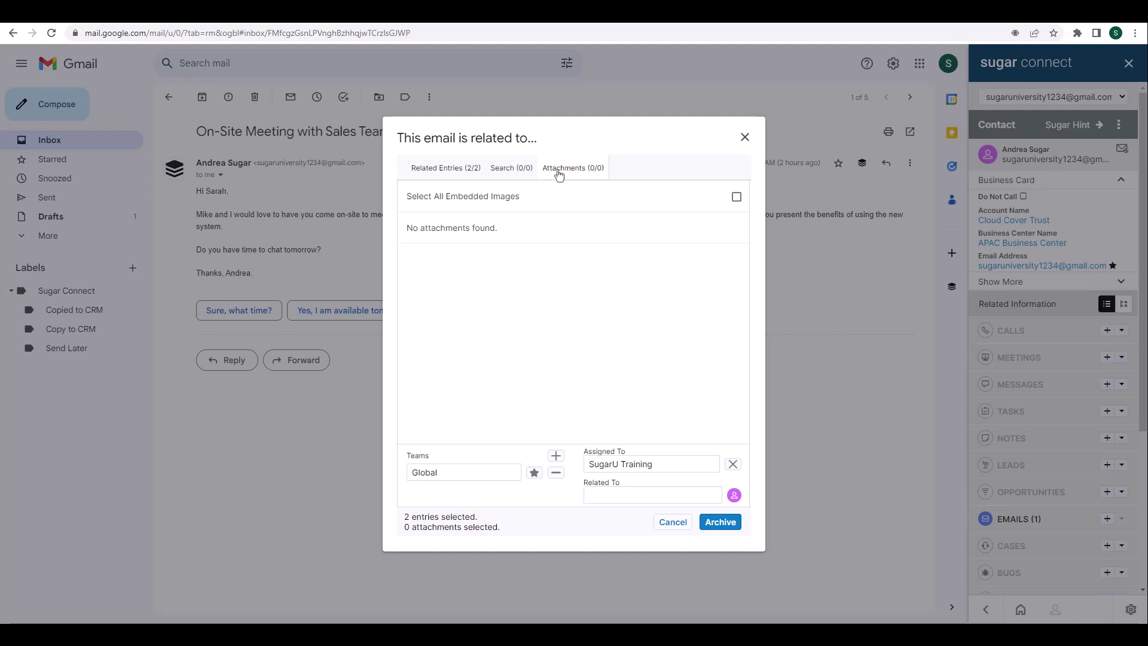
left_click(449, 172)
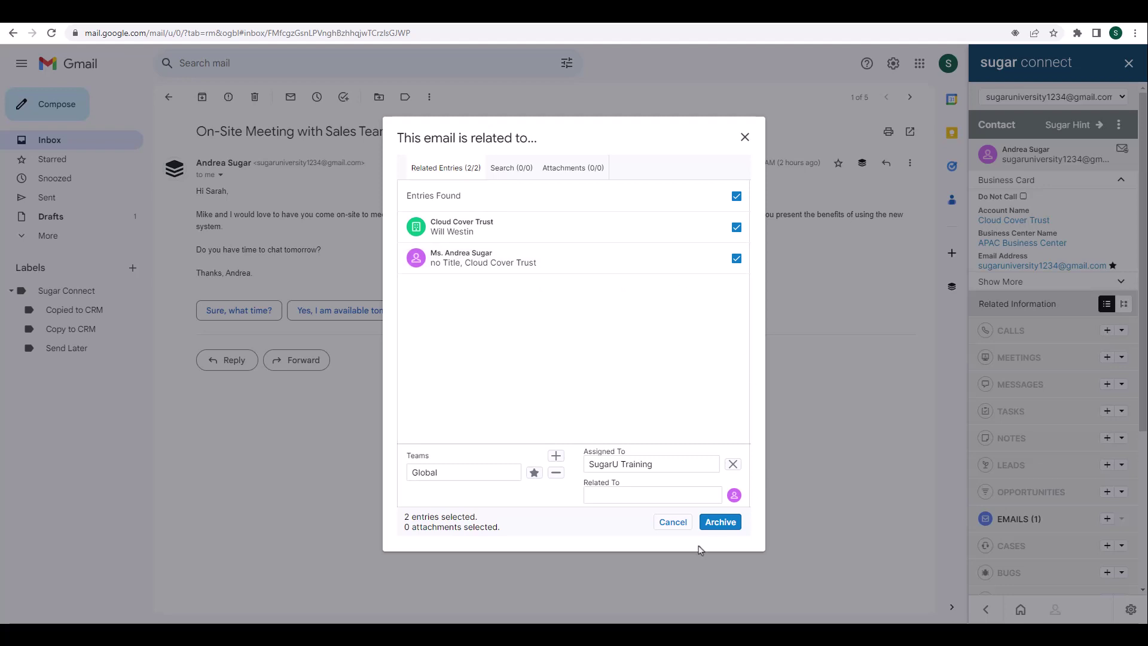
left_click(713, 525)
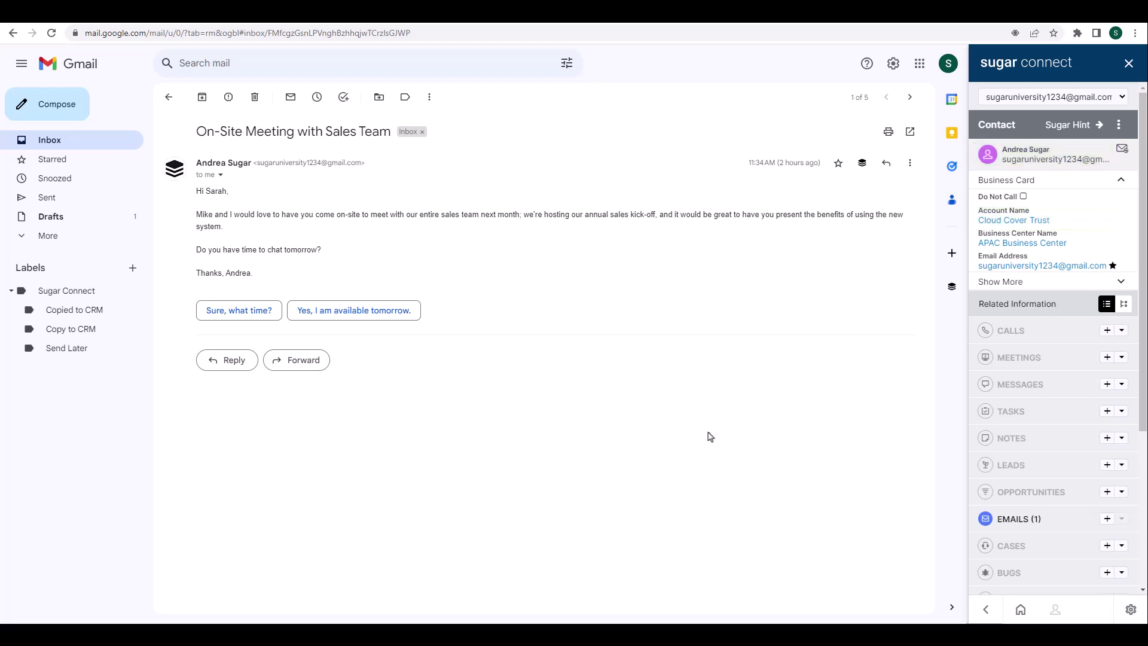
Start a new email and bring up the Sugar Connect menu in its compose toolbar.
left_click(64, 106)
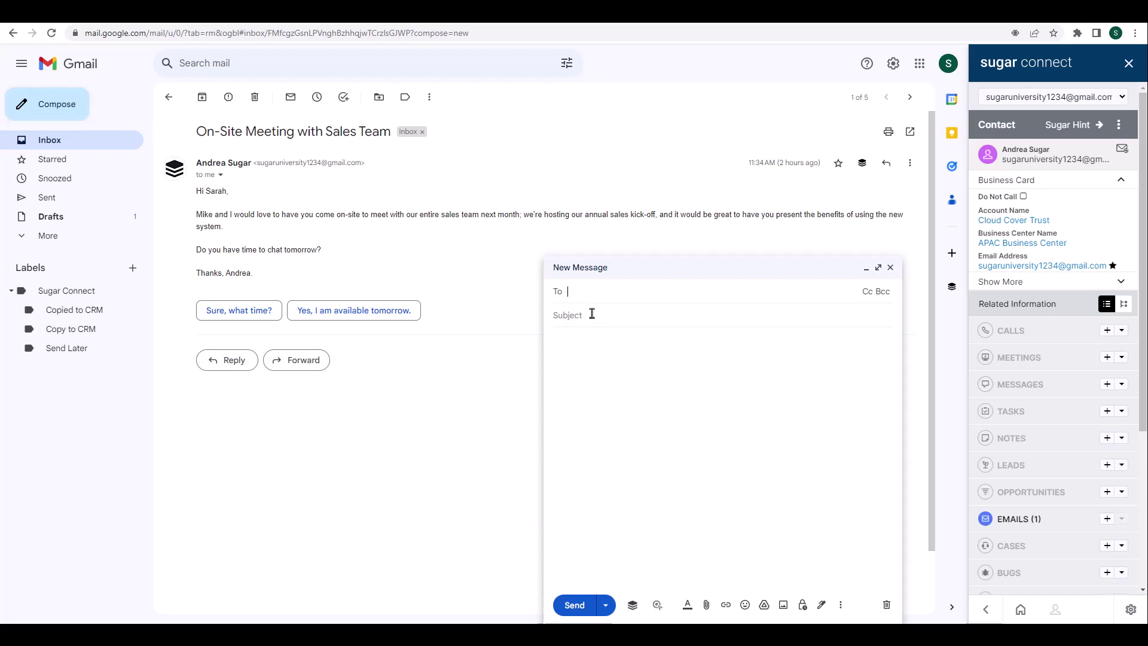
left_click(605, 372)
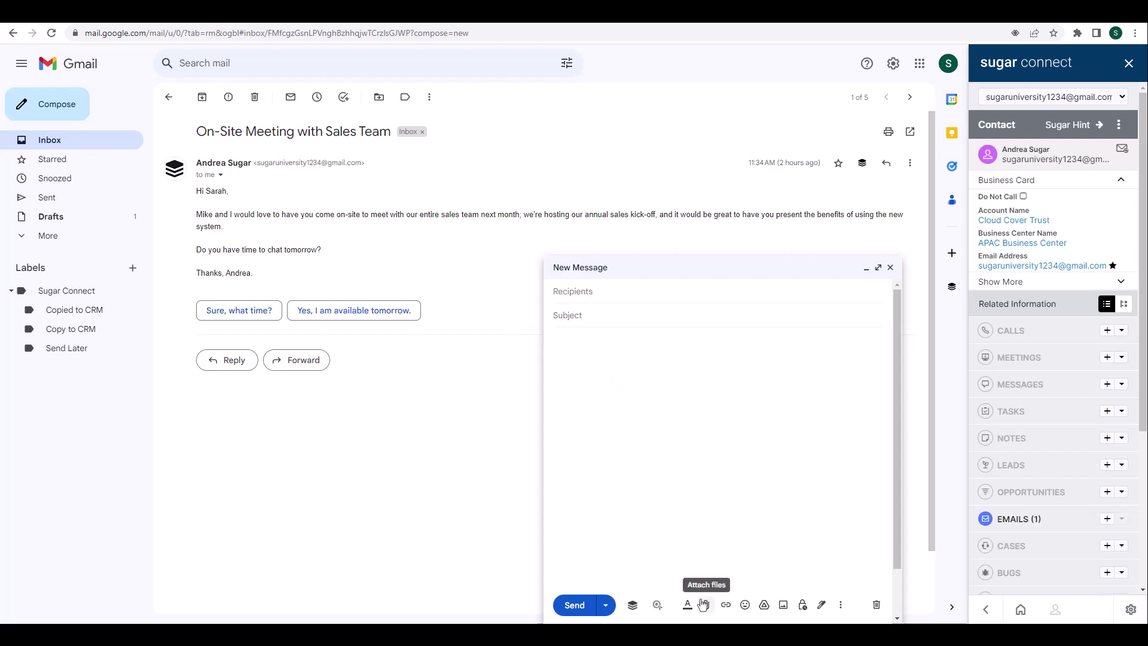
left_click(633, 606)
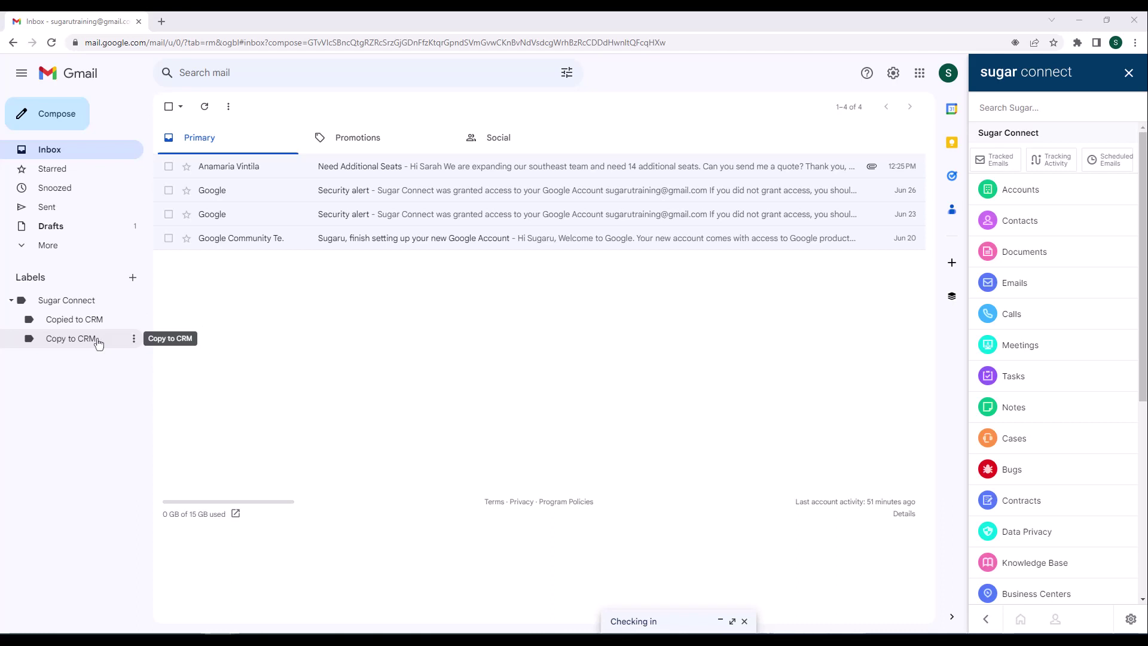
Drag the Need Additional Seats and Google security alert conversations onto the Copy to CRM label.
left_click(169, 166)
left_click(168, 190)
left_click_drag(235, 190, 85, 512)
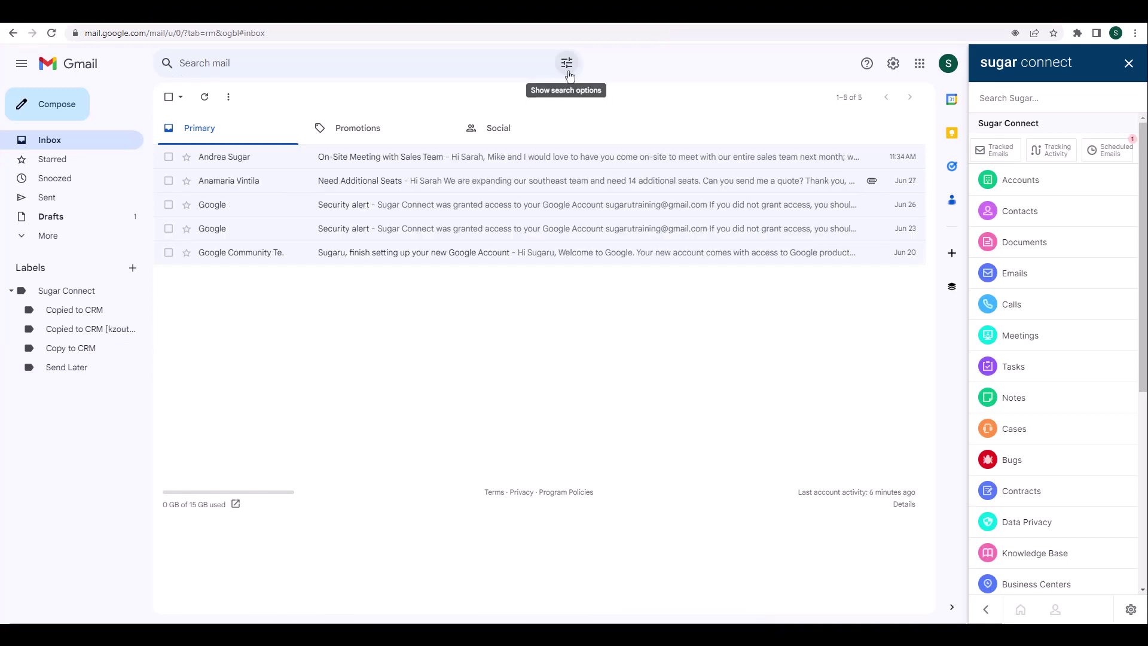
Create a filter applying Sugar Connect/Copy to CRM to mail from any sender (*), then compose.
left_click(568, 70)
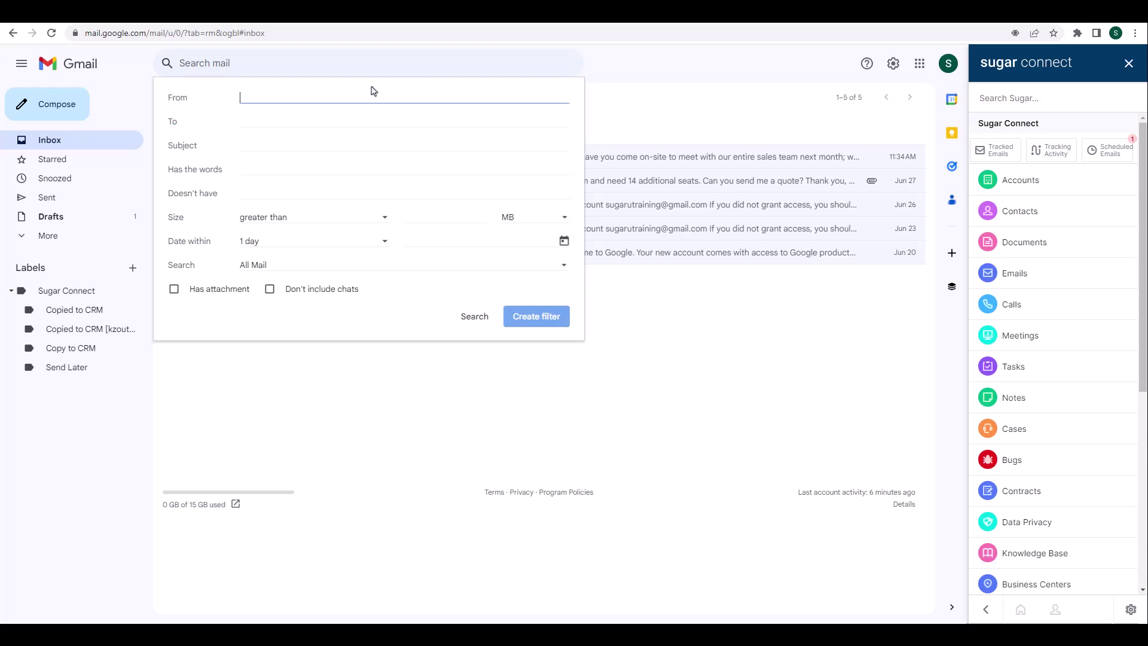
type("*")
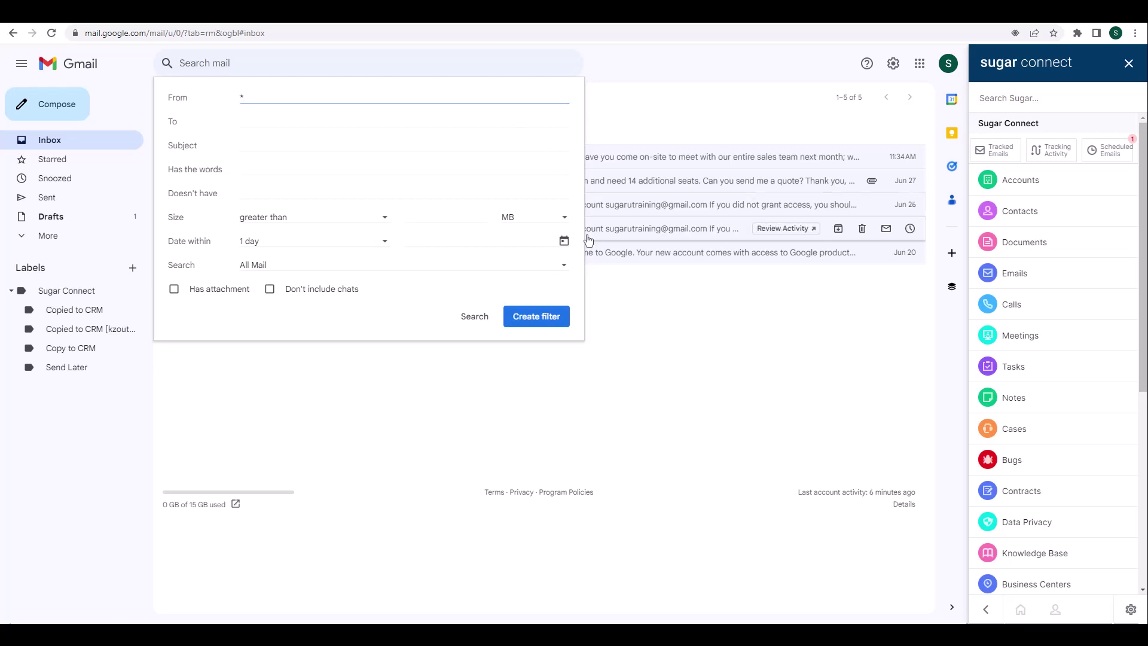
left_click(556, 326)
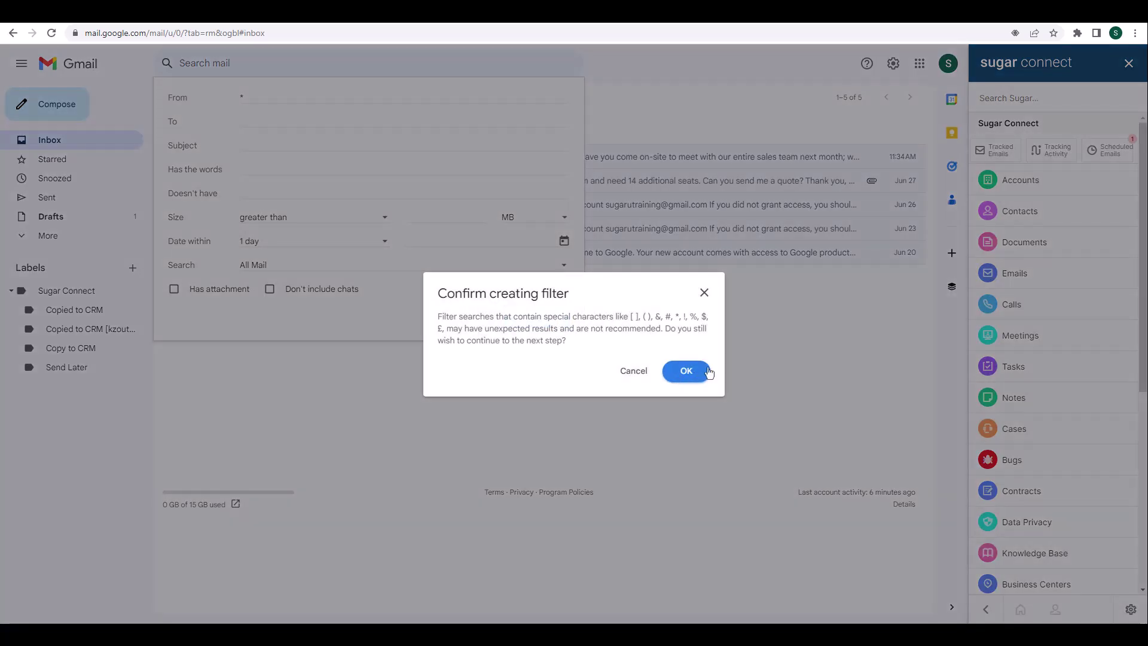
left_click(688, 372)
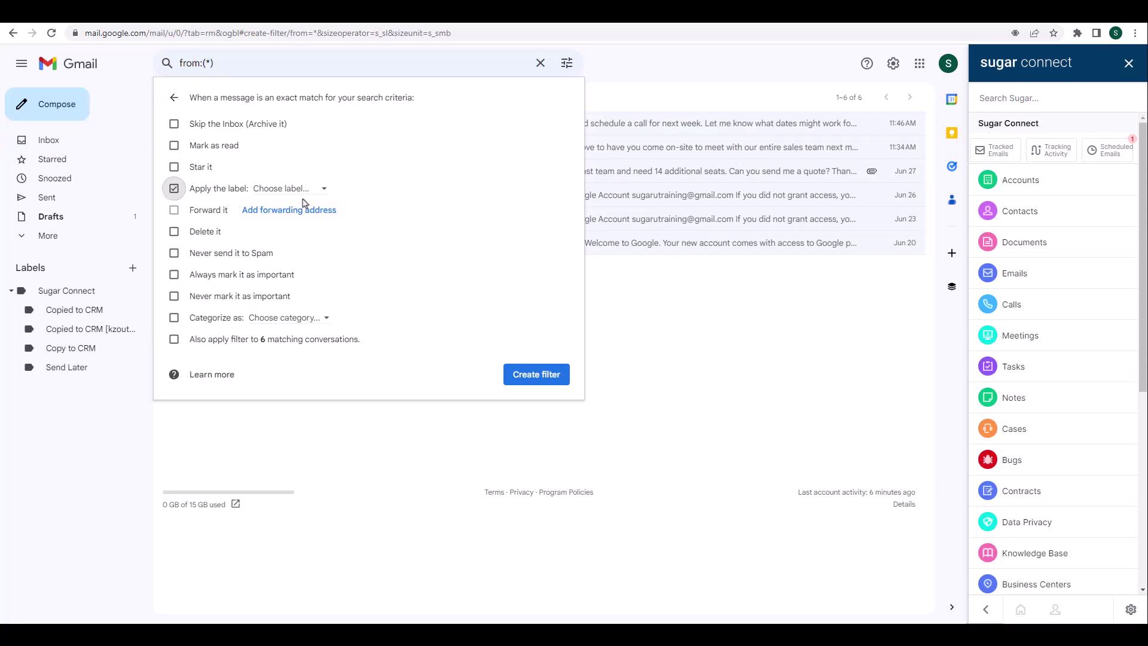
left_click(326, 191)
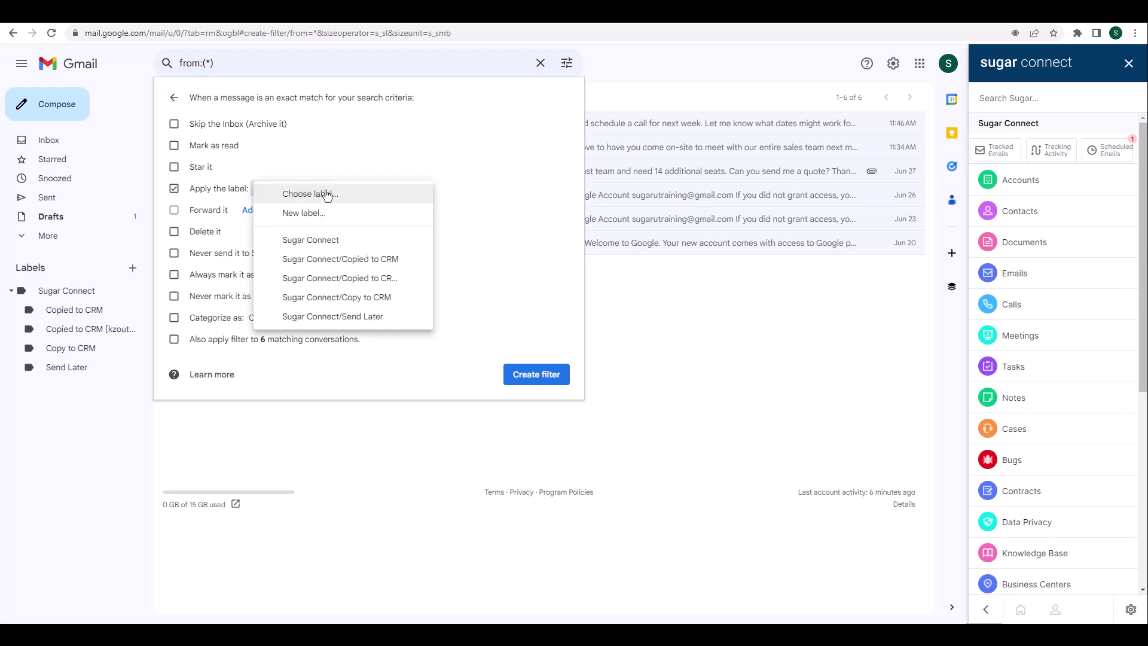
left_click(390, 299)
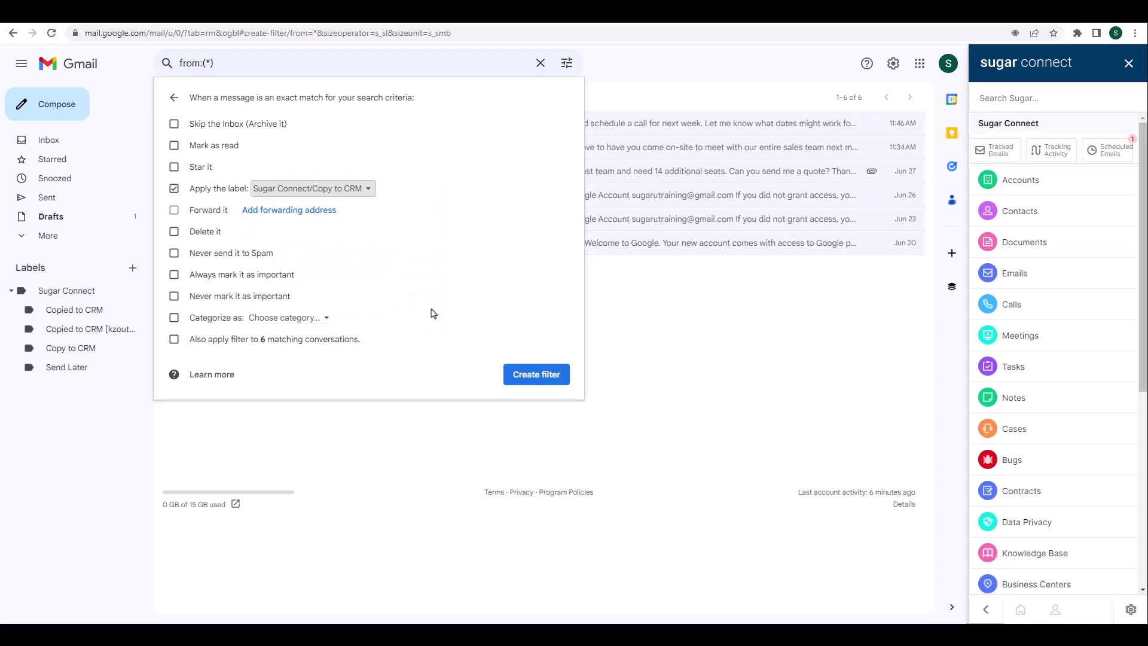
left_click(538, 385)
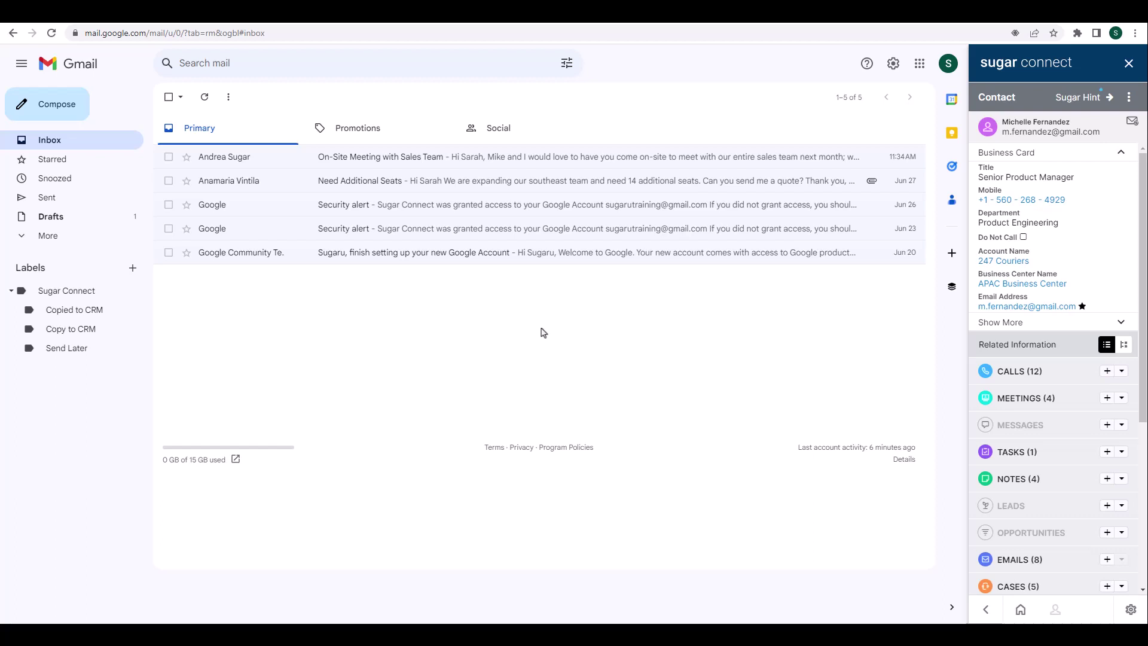
left_click(55, 106)
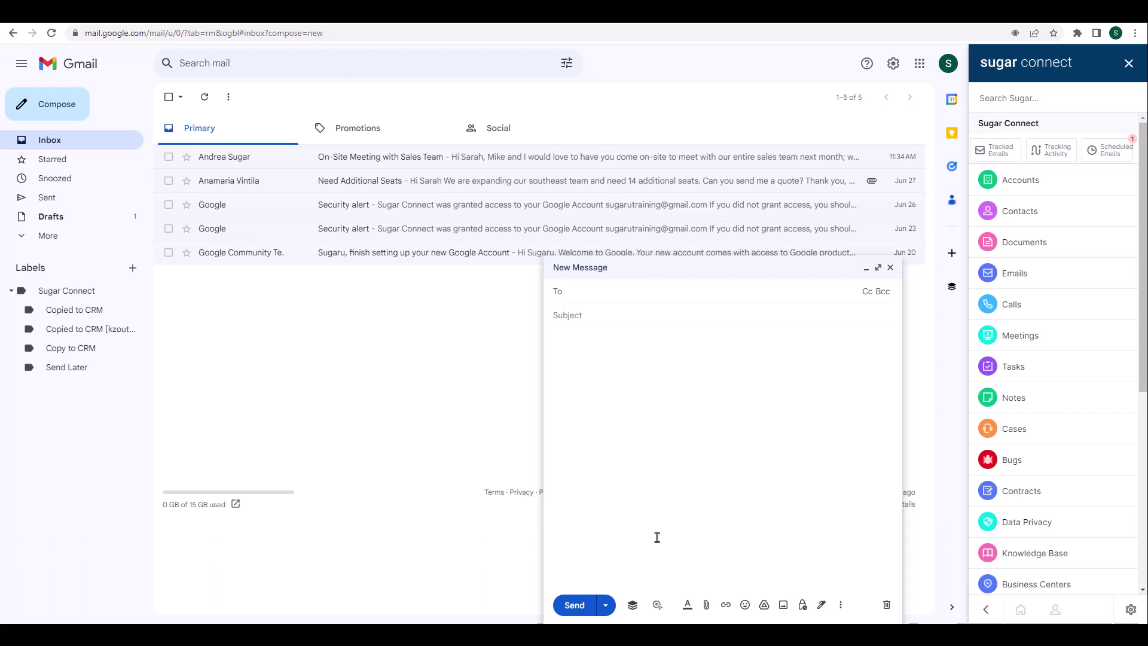
Open Sugar's Insert Template picker, expand Email Templates, search 'c' and refresh the list.
left_click(633, 606)
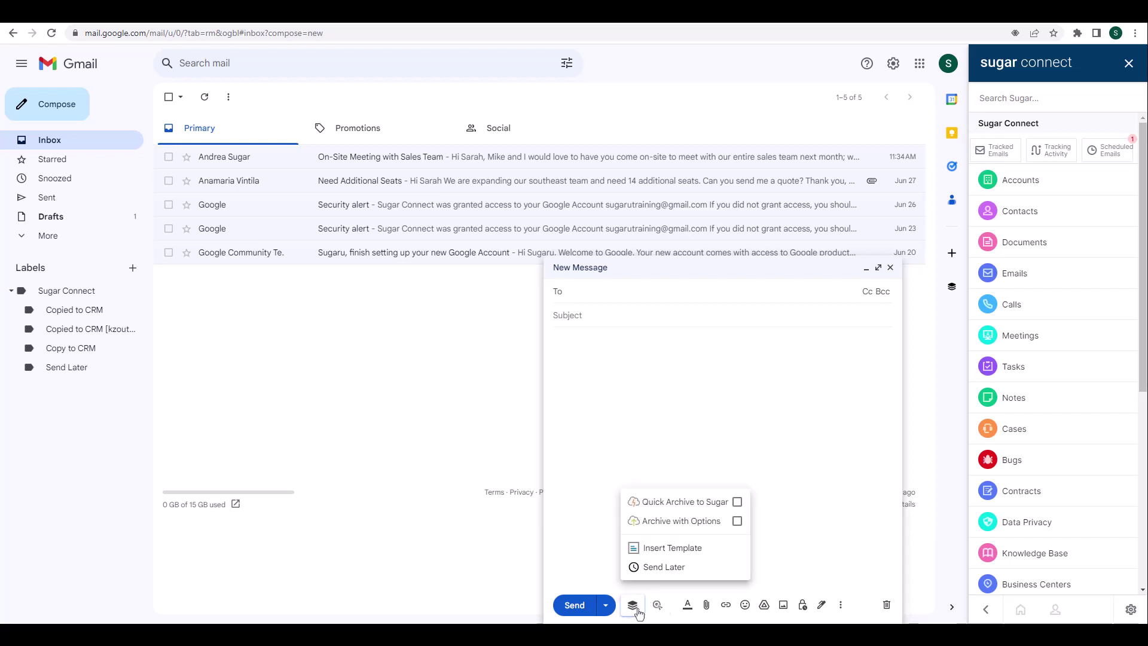
left_click(718, 554)
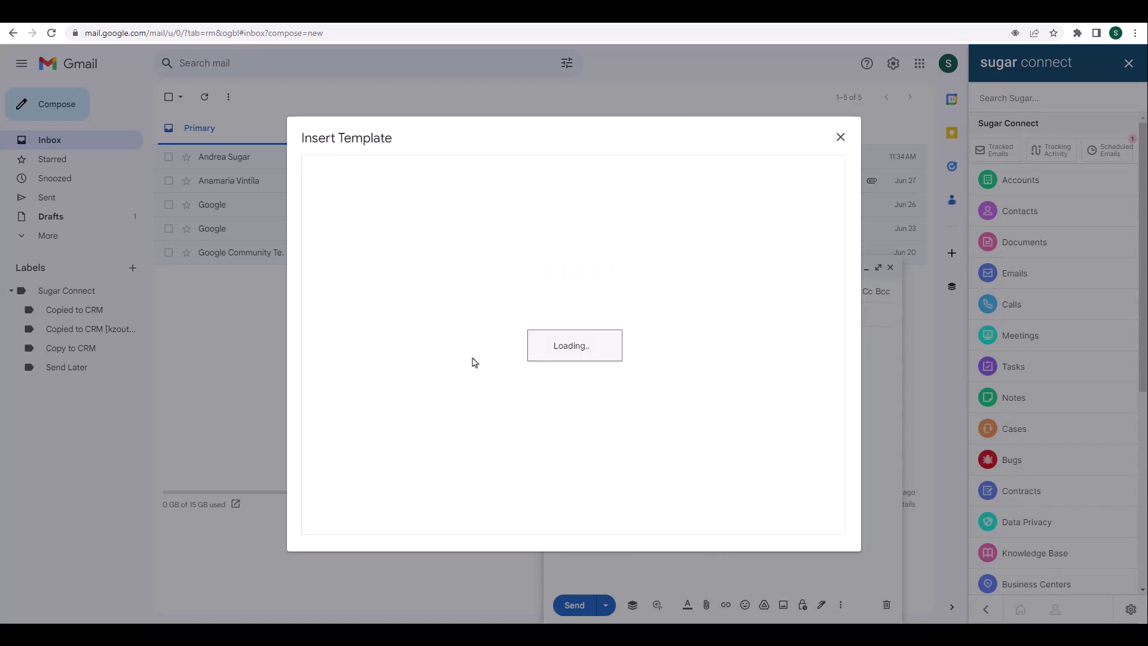
left_click(377, 217)
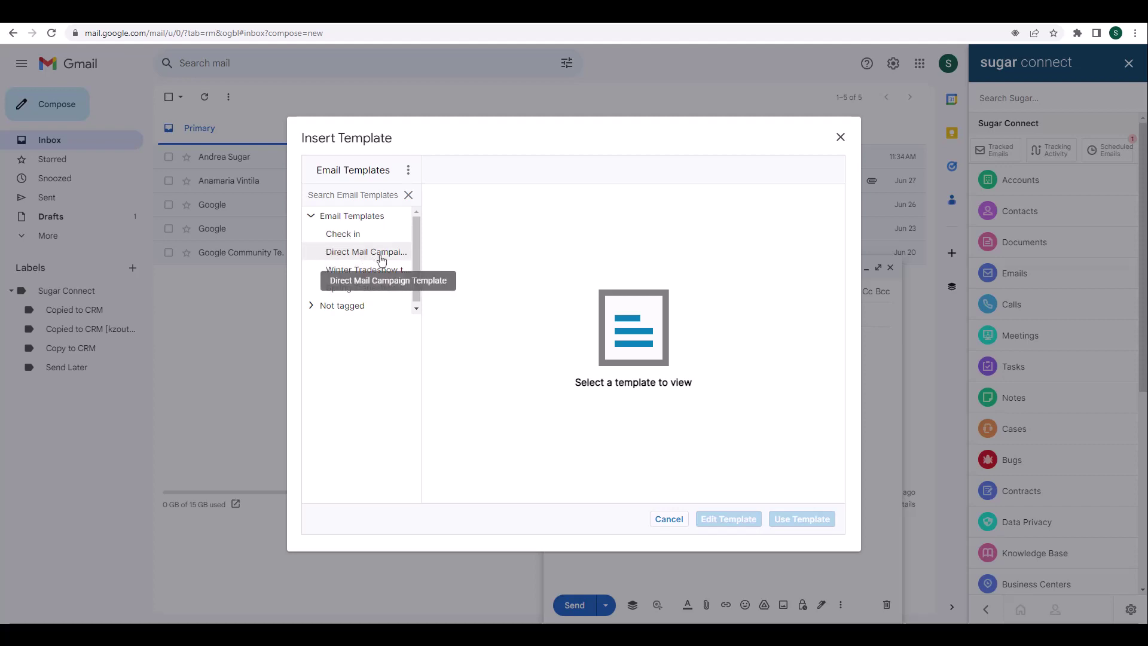
left_click(409, 172)
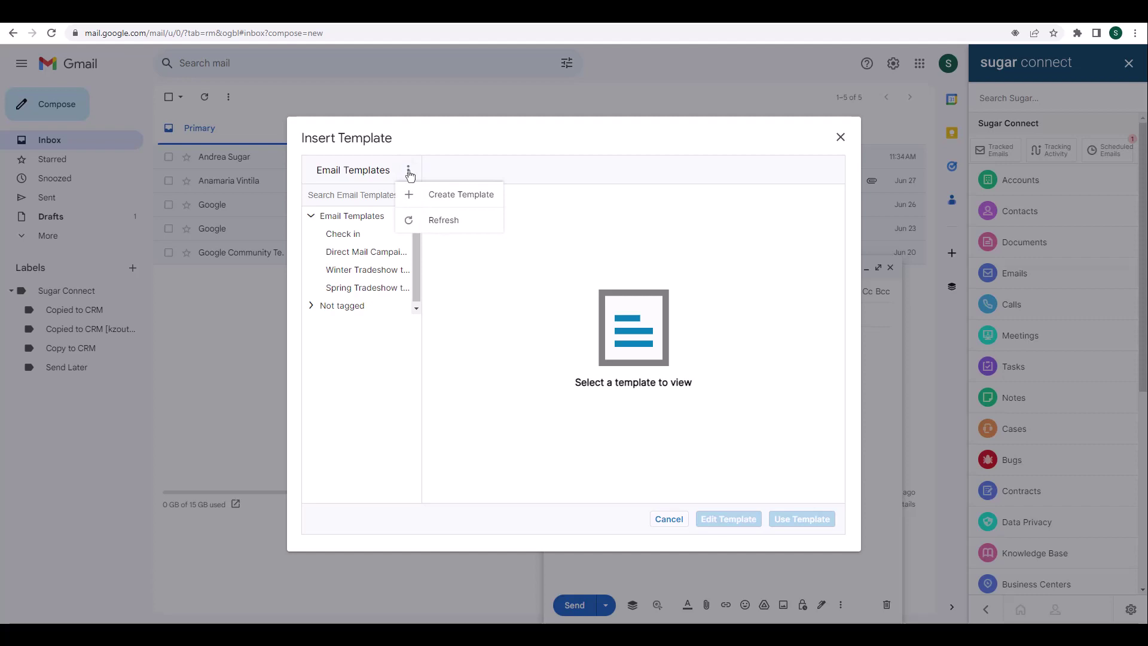
left_click(349, 196)
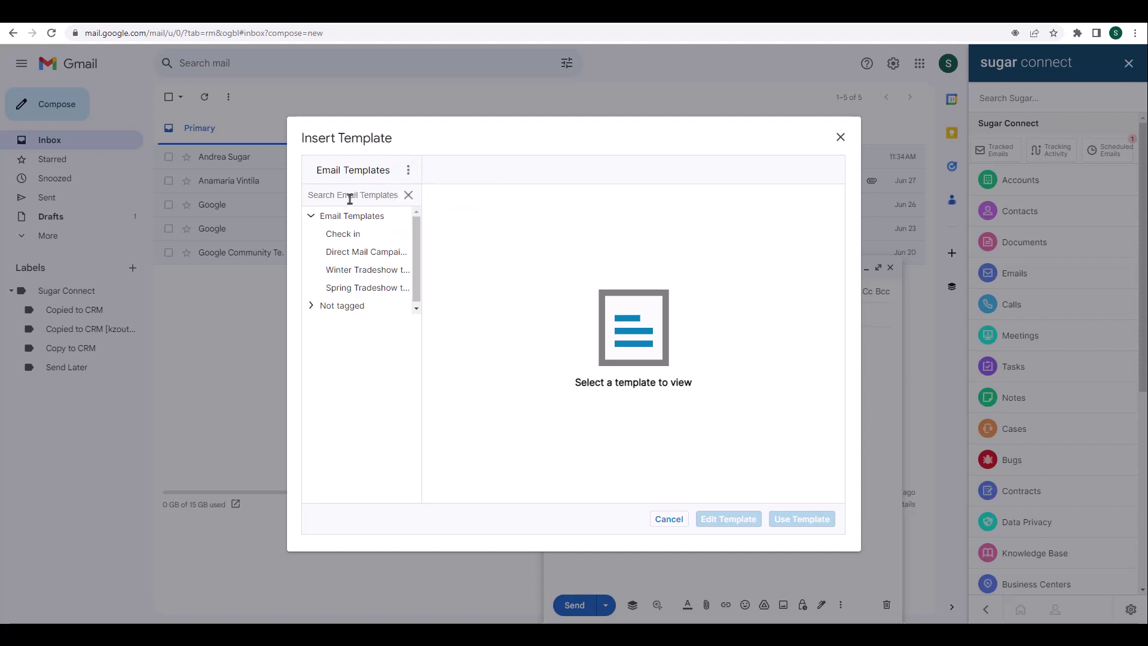
type("c")
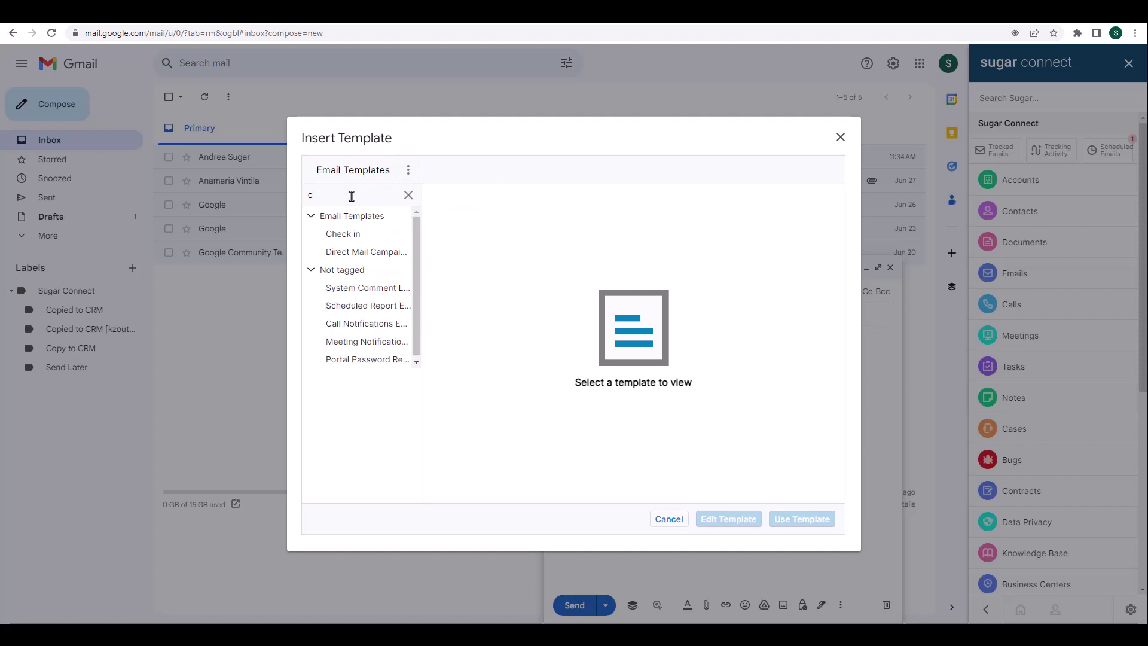
left_click(408, 174)
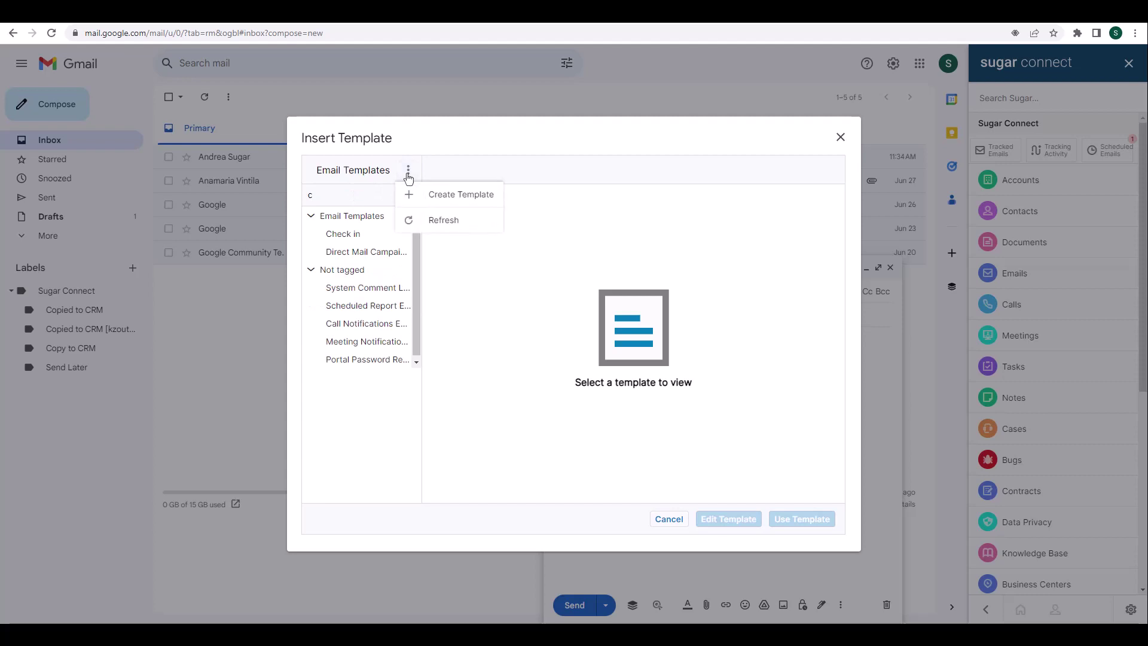
left_click(479, 221)
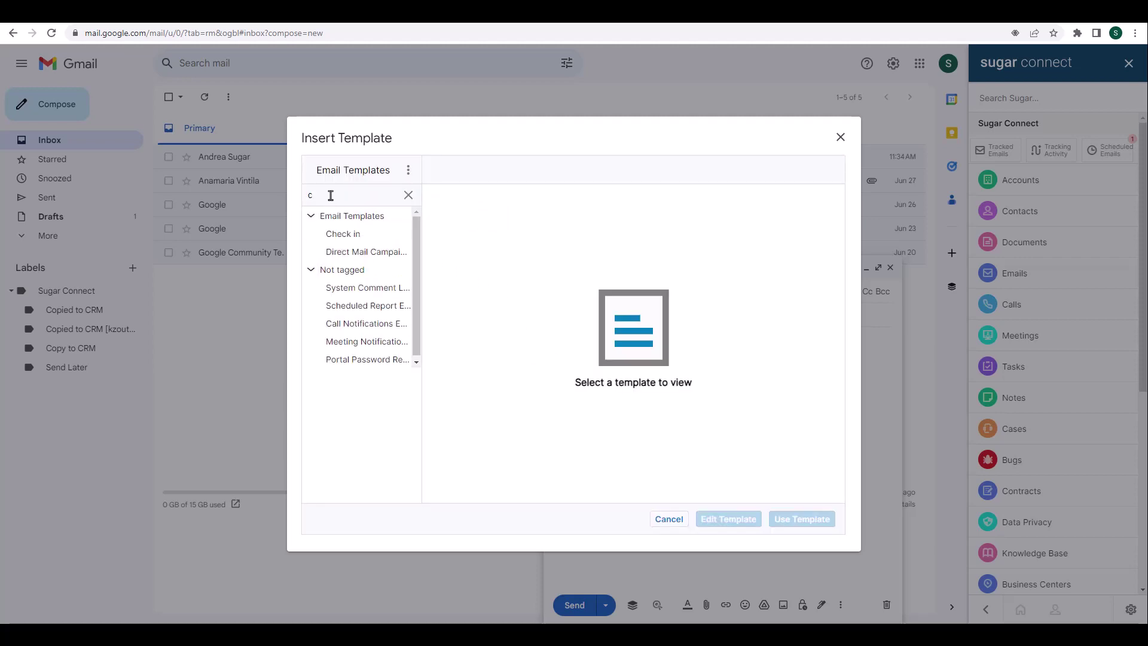
Insert the Check in template into the message, related to a matching CRM contact.
left_click(339, 233)
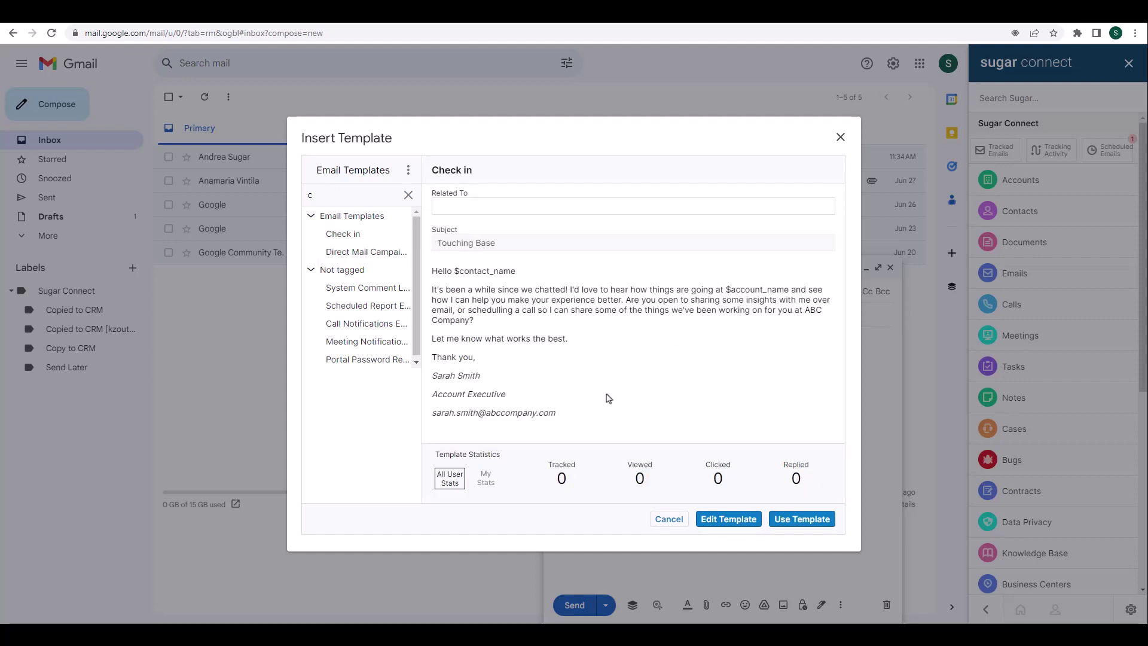
left_click(490, 209)
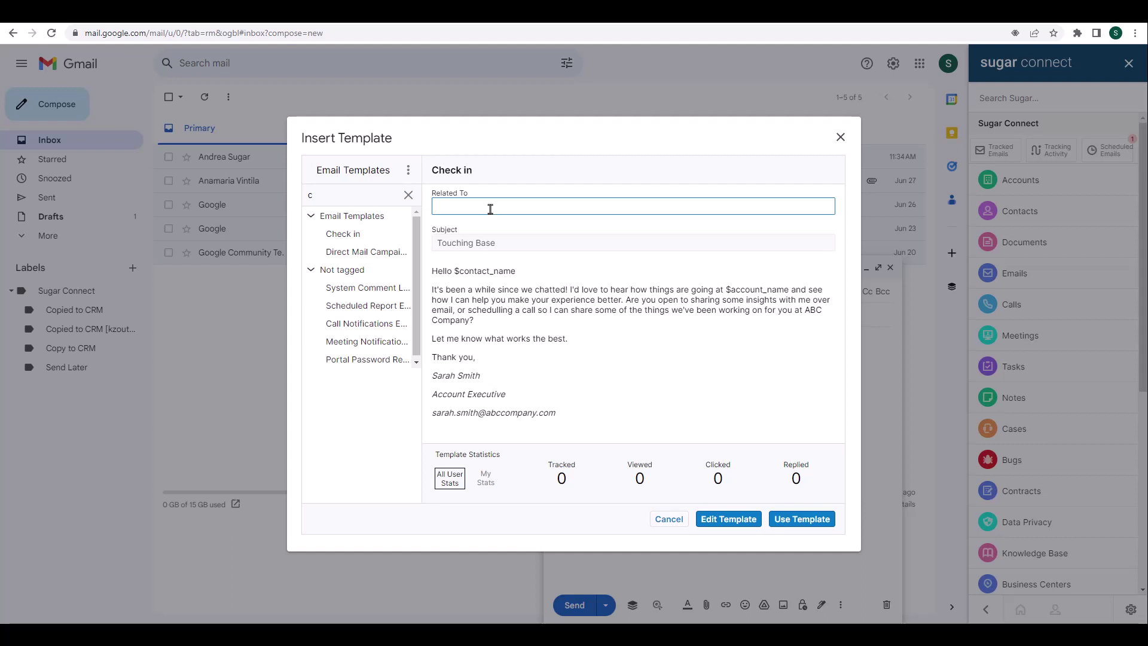
type("mic")
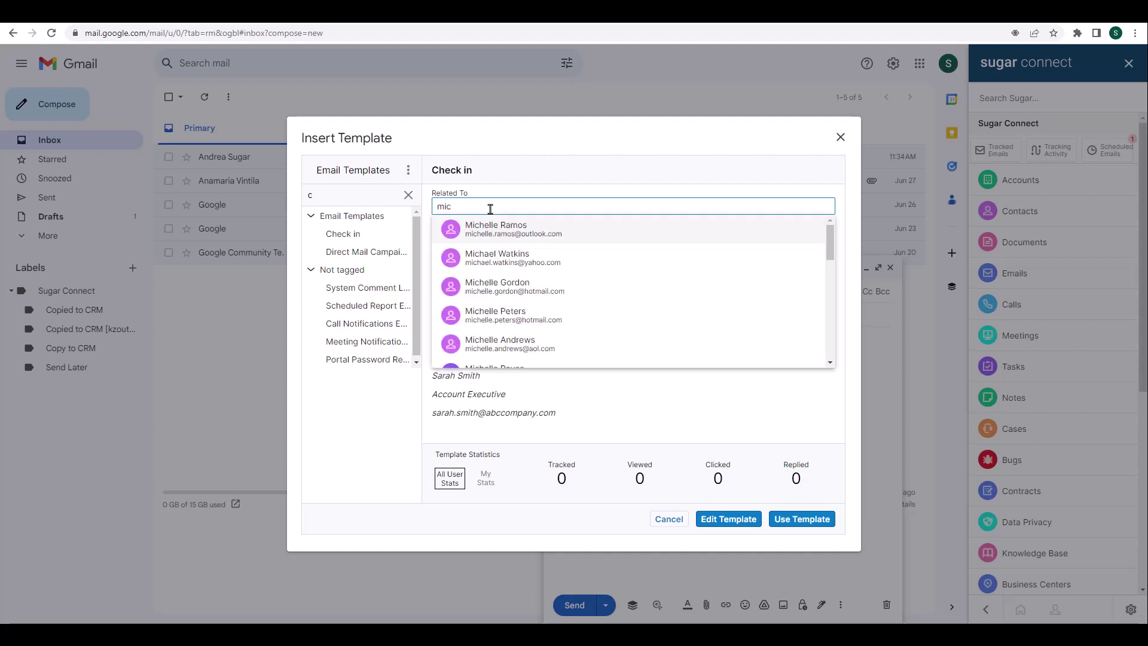
left_click(496, 228)
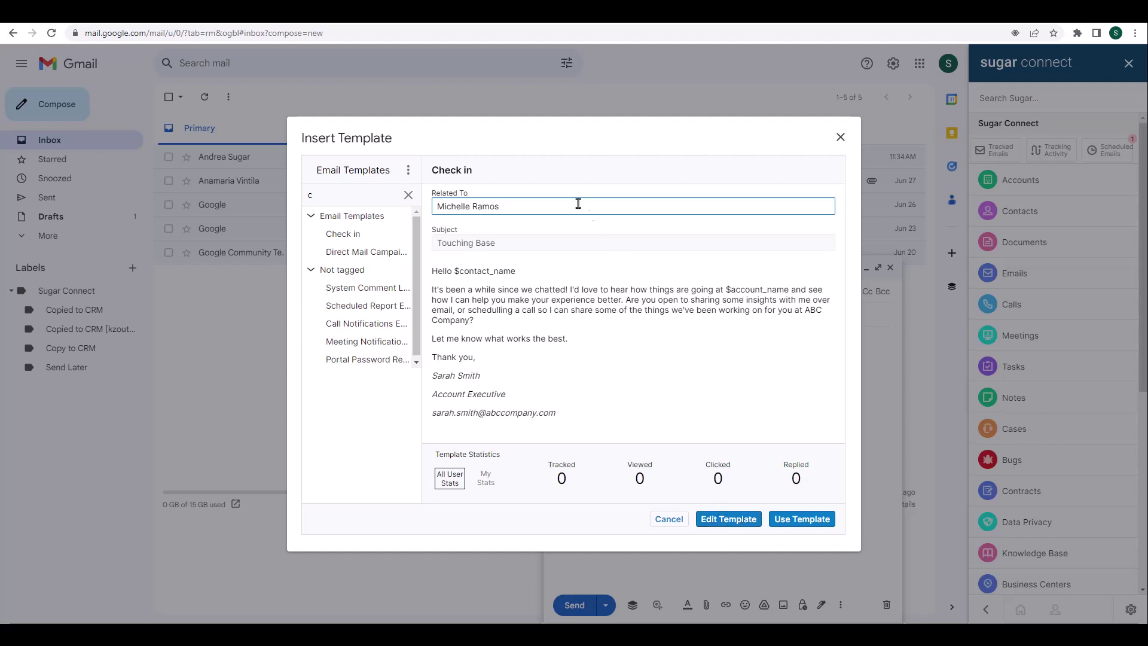
left_click(409, 170)
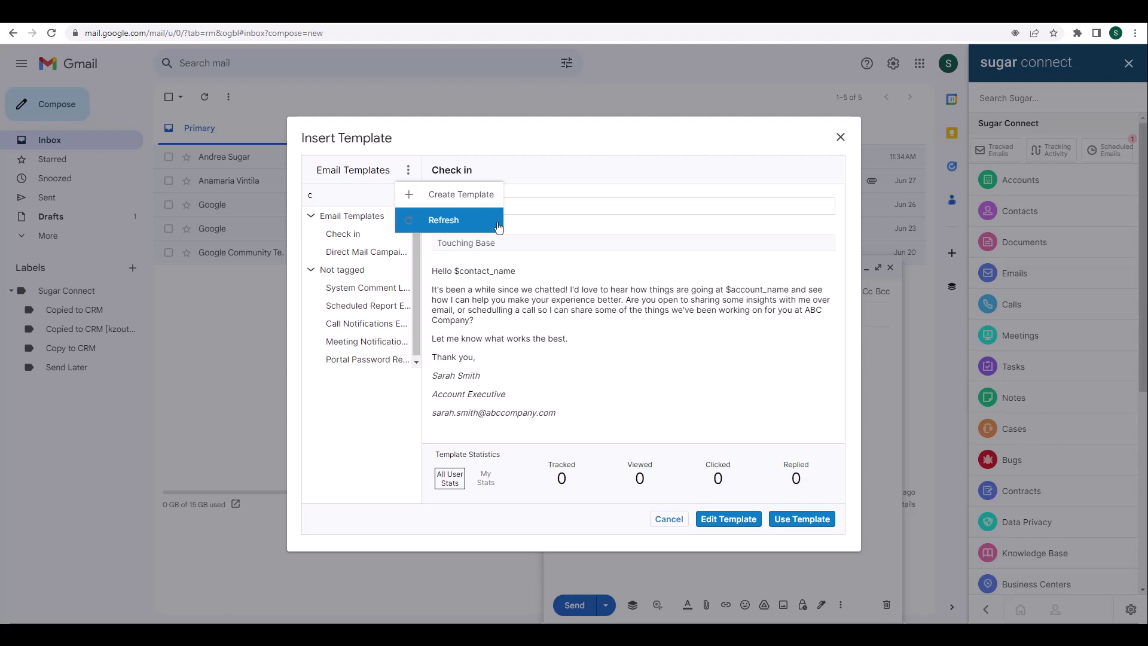
left_click(804, 522)
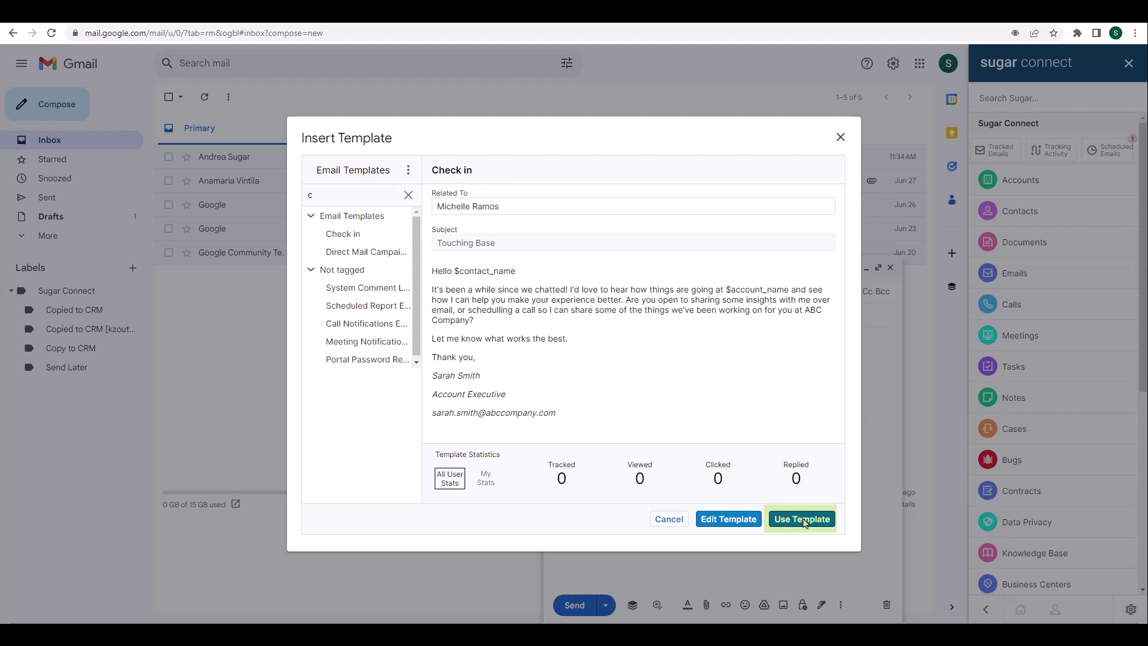
left_click(804, 522)
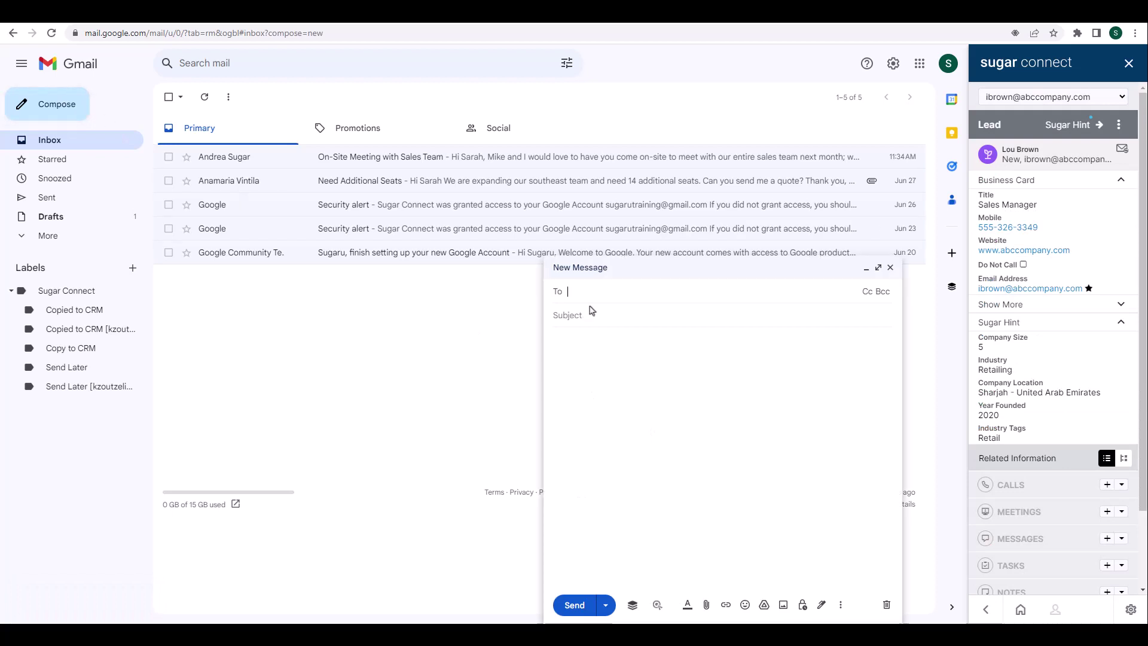
Address the message to the sales manager lead, paste a birthday greeting, and title it 'Happy Birthday'.
type("lou")
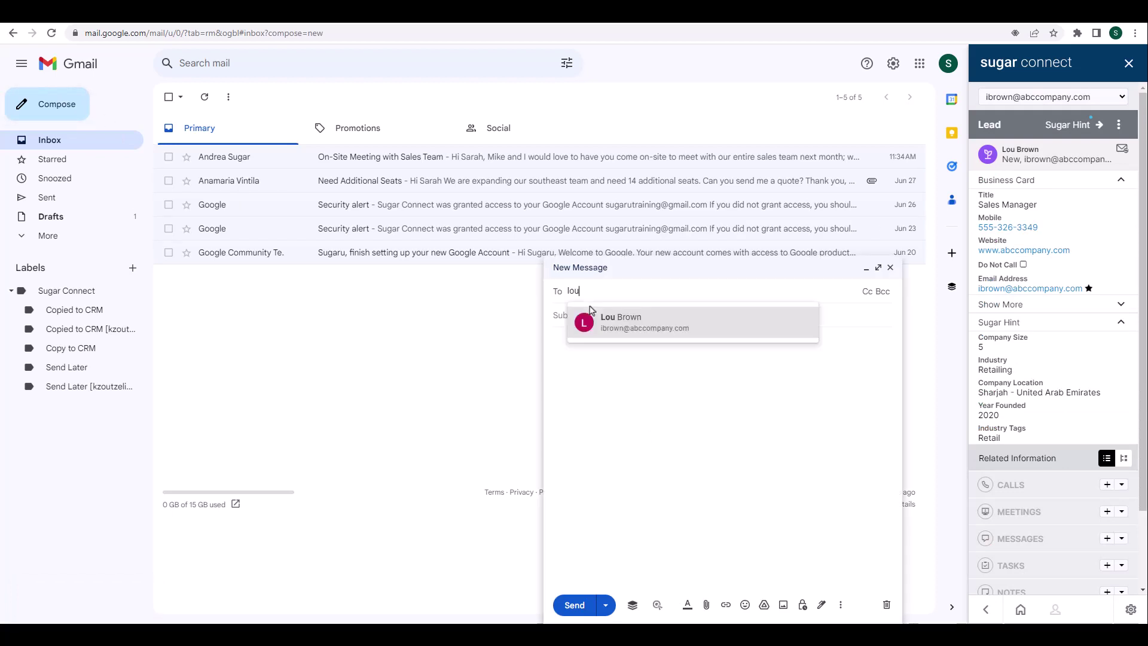
left_click(600, 329)
left_click(587, 361)
type("Hi Lou  Happy Birthday, hope all is well with you.  Best regards, Sarah Smith")
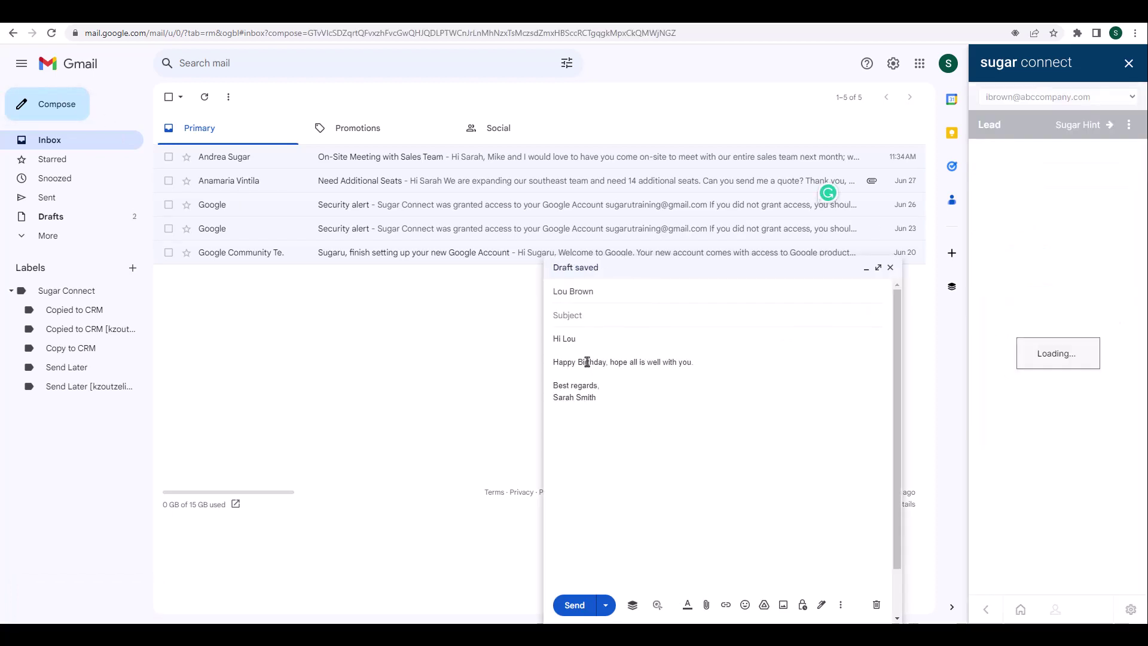
left_click(577, 317)
type("Happy Birthday")
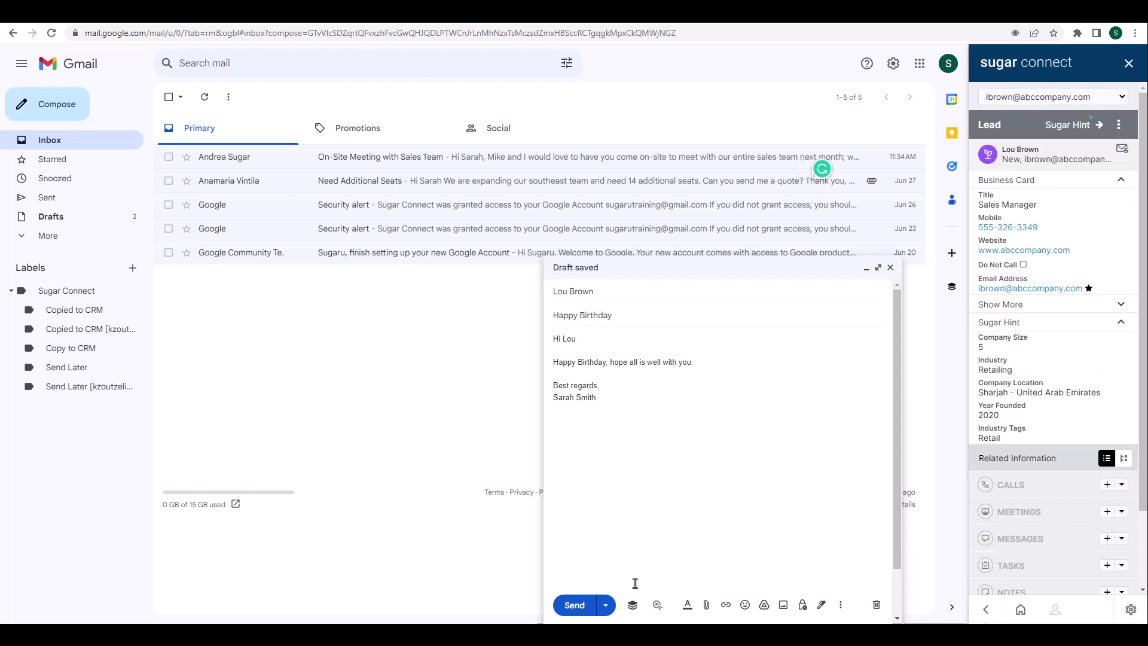
Open Sugar Send Later with a Custom preset schedule and the US/Pacific timezone.
left_click(634, 610)
left_click(652, 574)
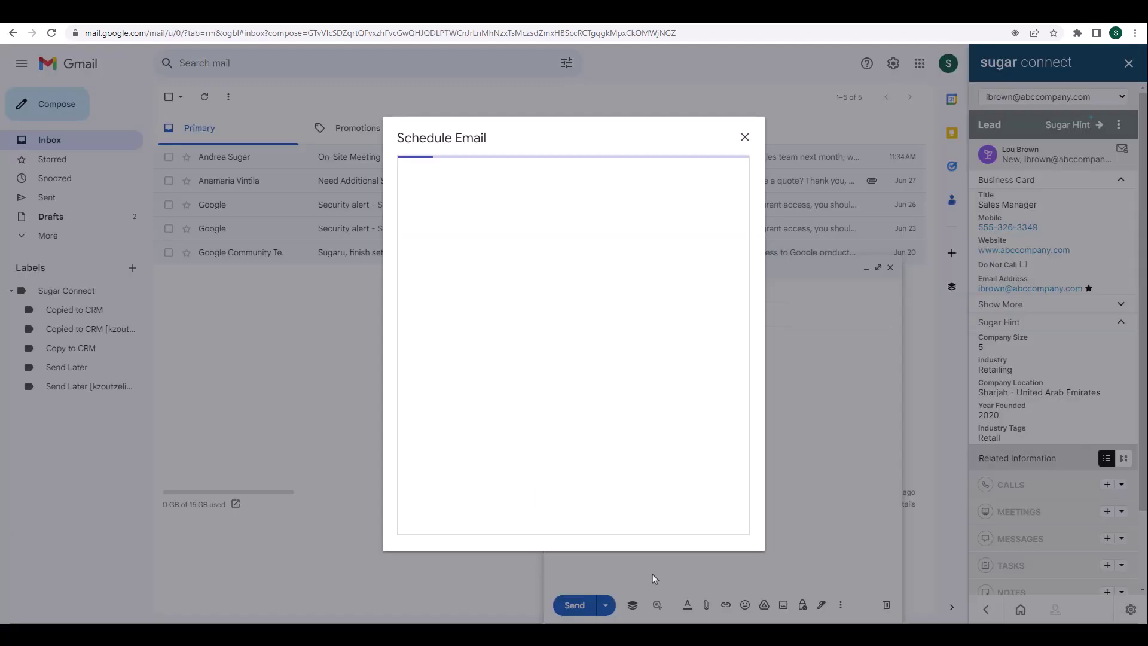
left_click(616, 268)
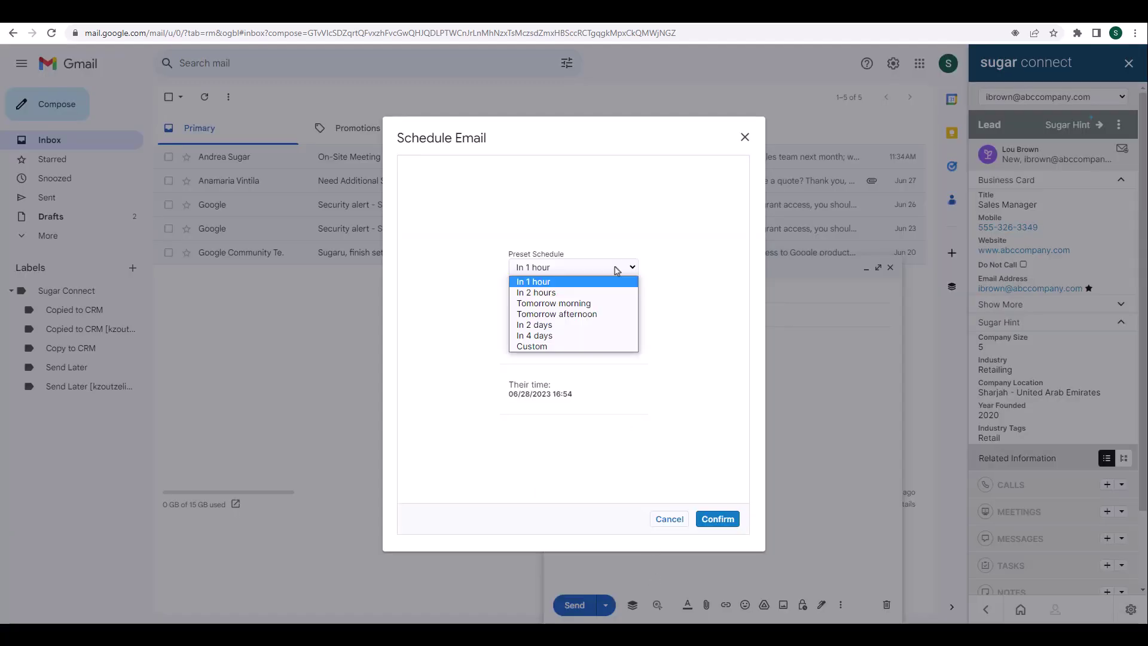
left_click(622, 347)
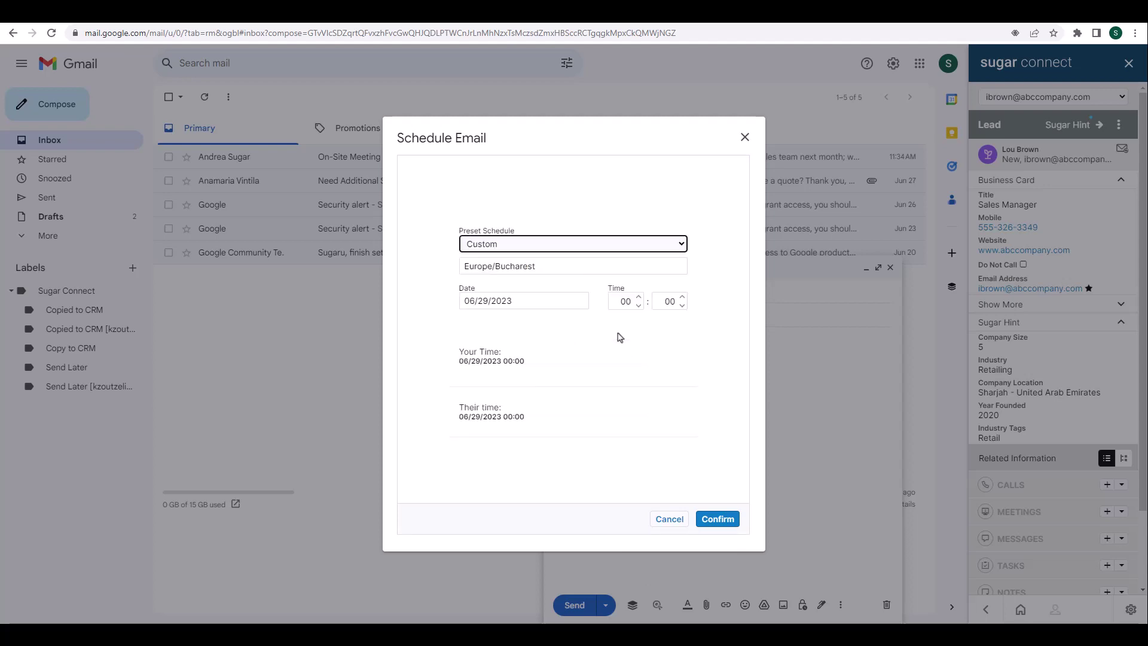
left_click(583, 266)
scroll(679, 328, "down", 20)
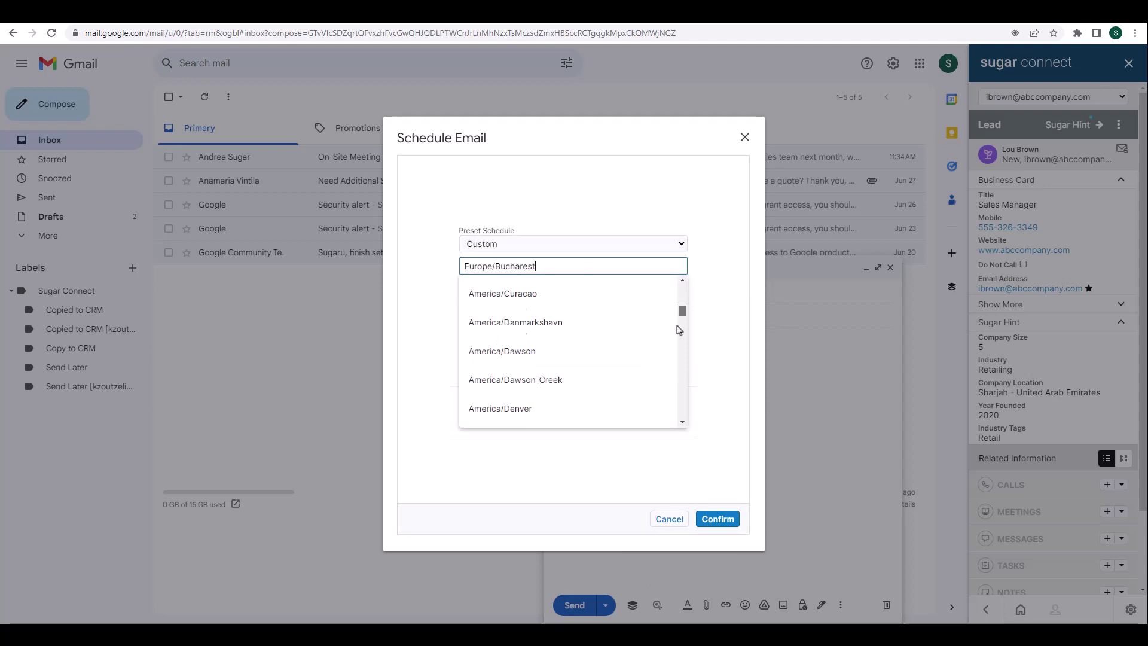
left_click(515, 362)
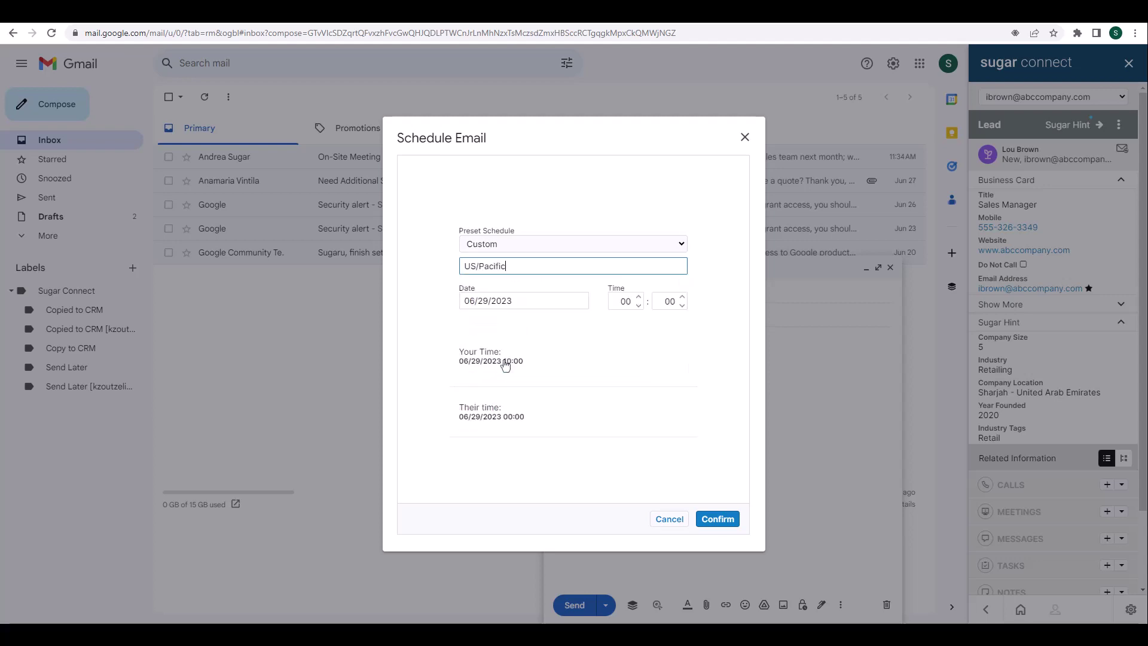
Schedule the send for 12/16/2023 at 09:00, confirm, and return the Sugar panel home.
left_click(543, 302)
left_click(560, 340)
left_click(560, 340)
left_click(560, 340)
left_click(560, 340)
left_click(560, 340)
left_click(559, 340)
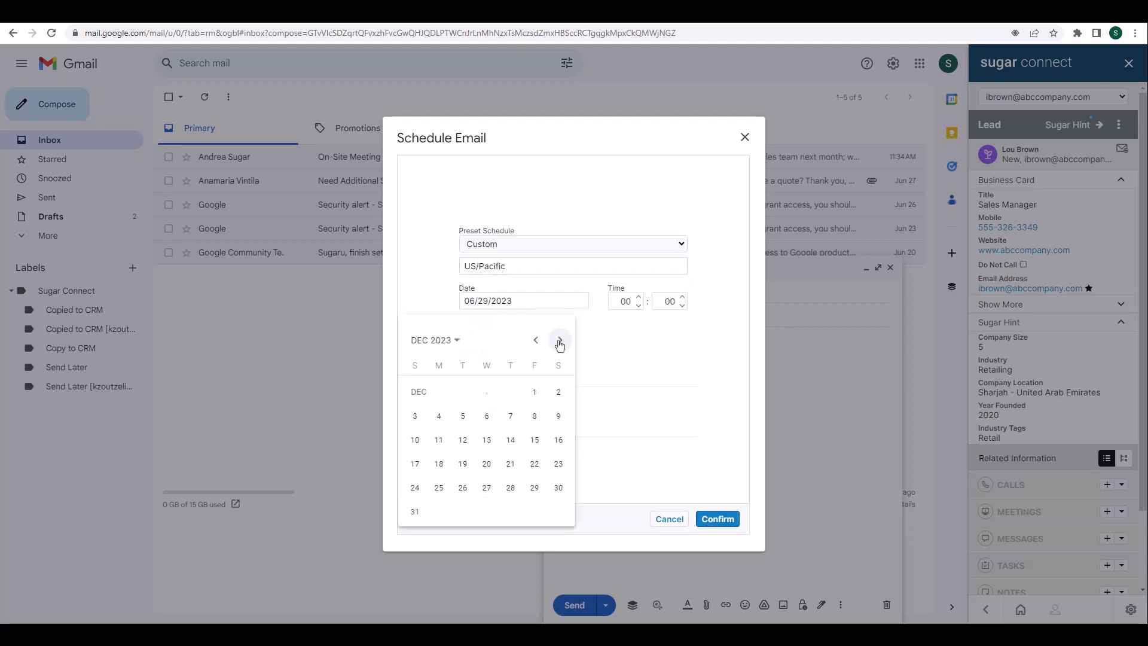
left_click(557, 440)
left_click(625, 299)
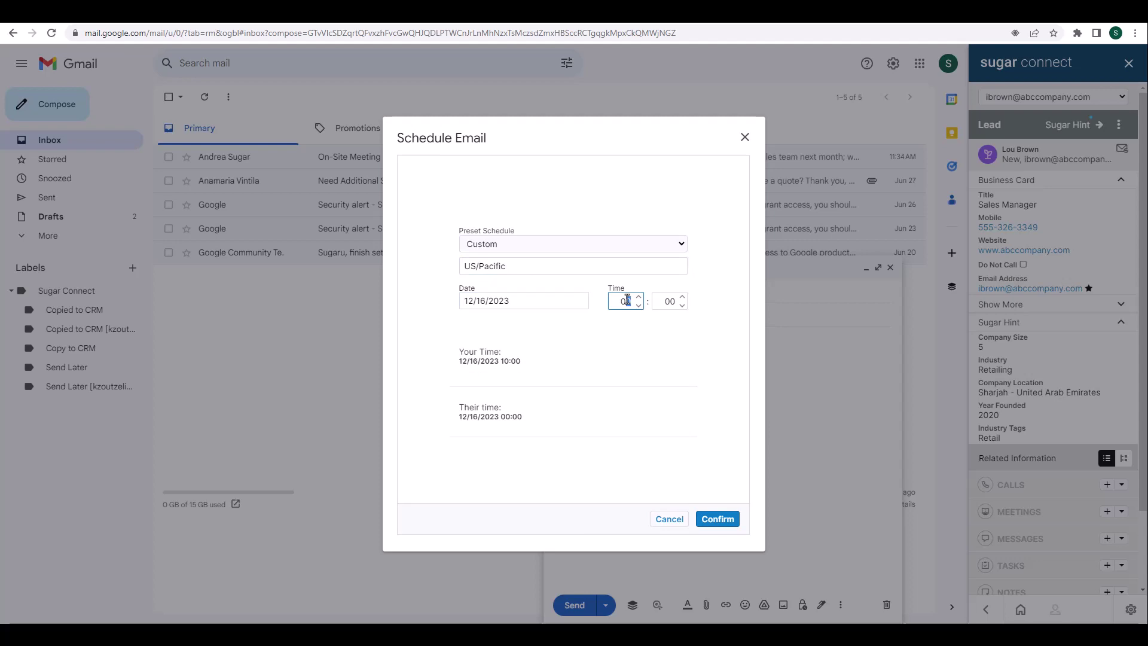
type("9")
left_click(724, 524)
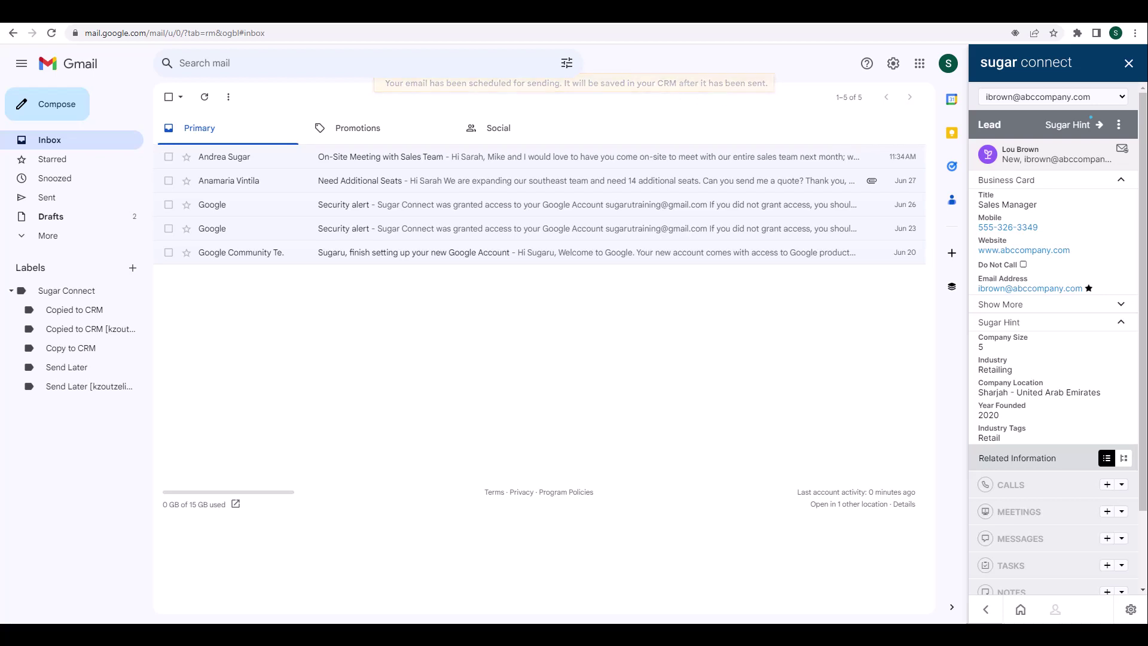
left_click(1021, 609)
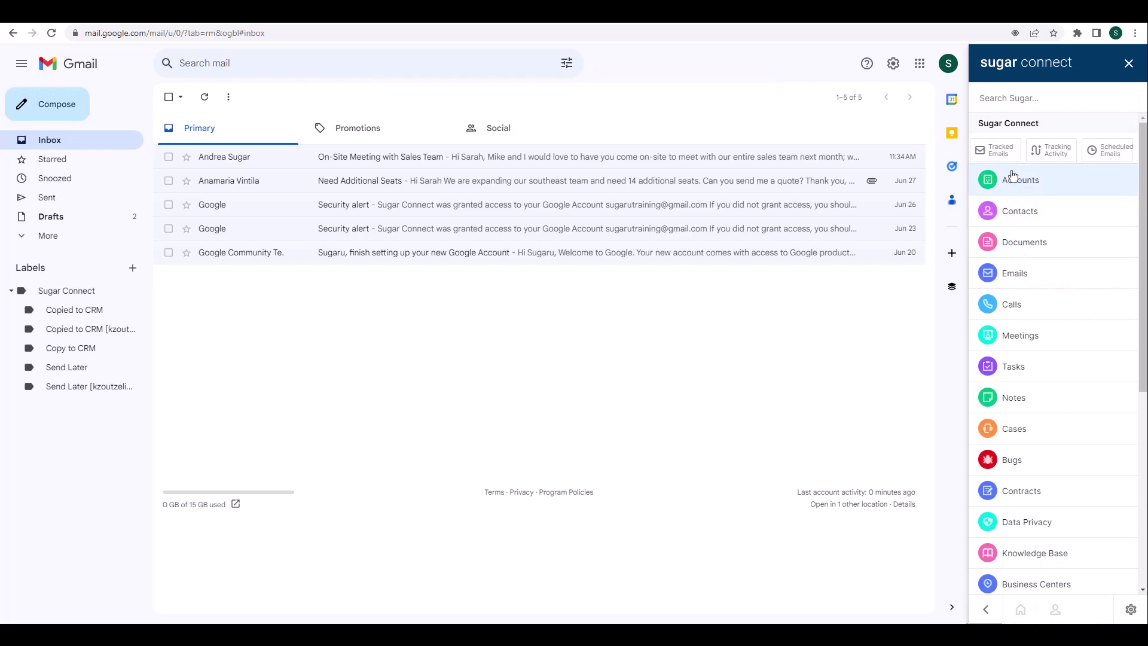